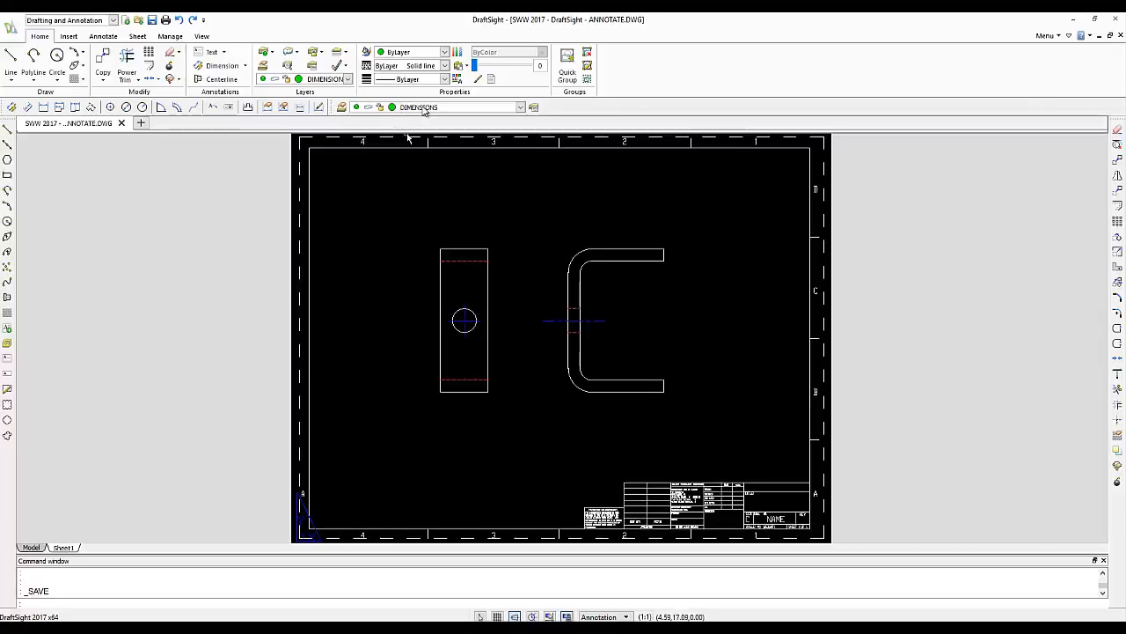
- On Sheet1, add a vertical Smart Dimension from the front view's lower-left corner to the hole centre, placed left of the view
click(31, 547)
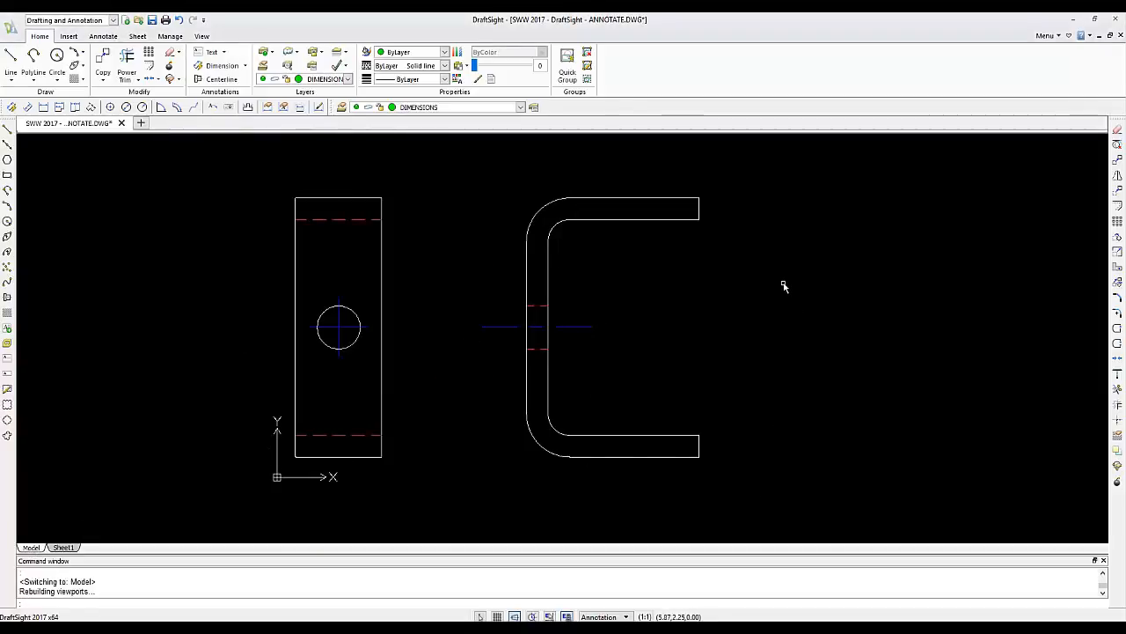
click(63, 547)
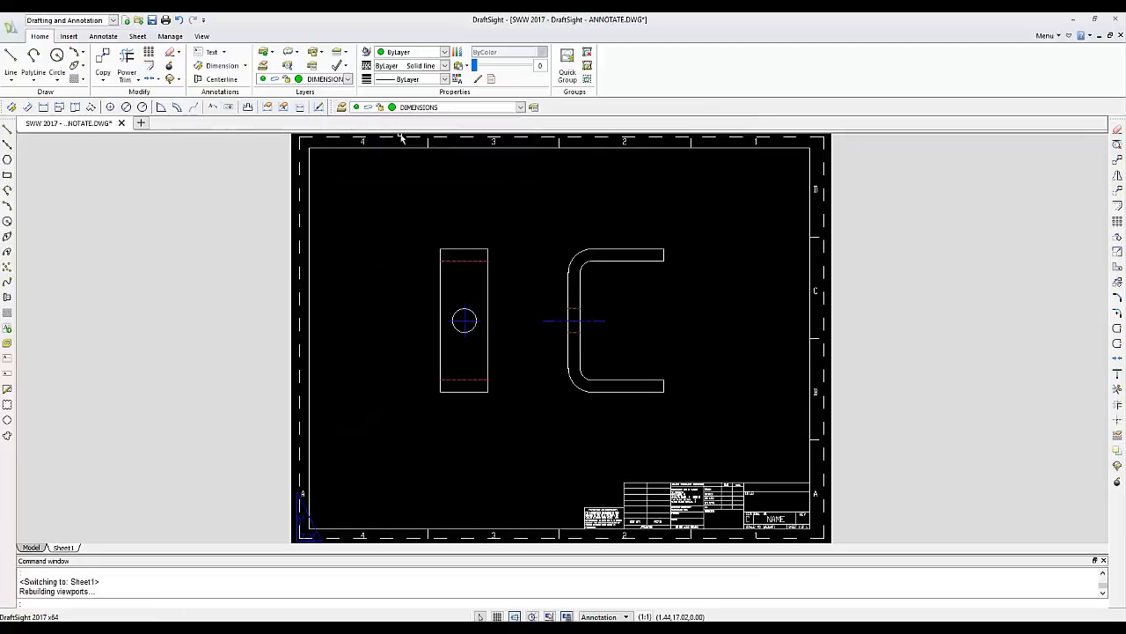
click(11, 108)
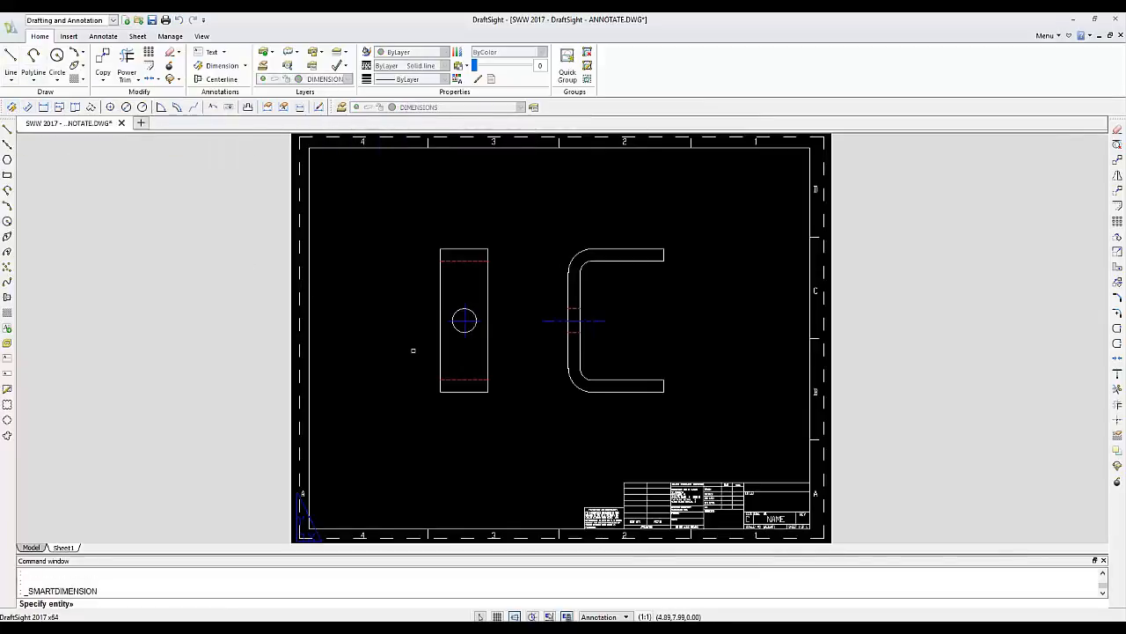
scroll(413, 351, down, 2)
scroll(440, 372, up, 5)
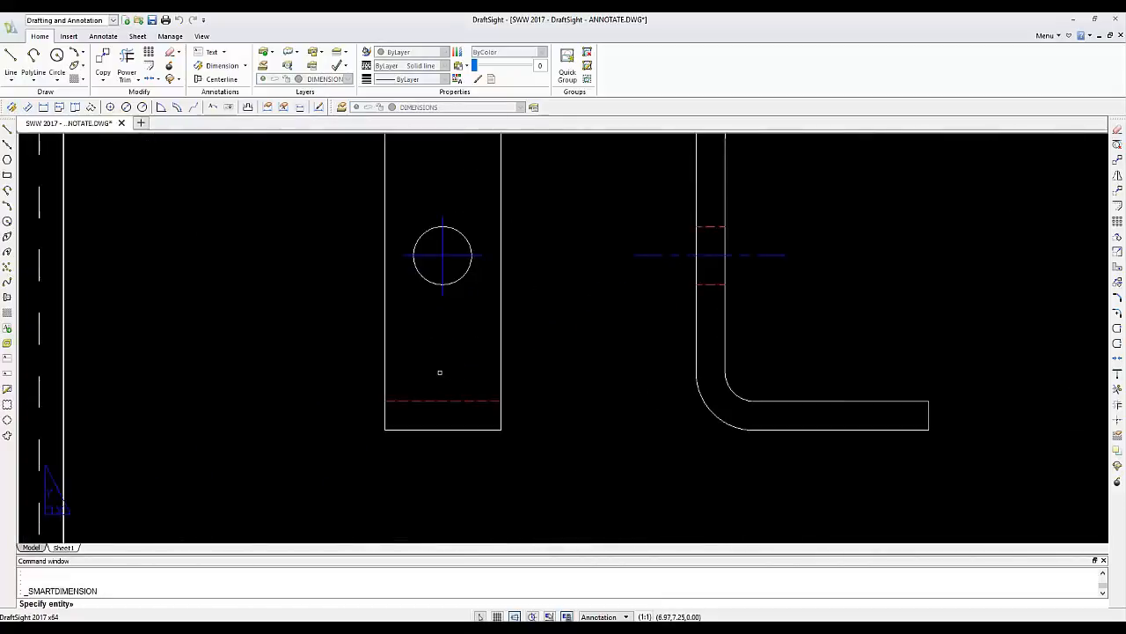
shift+right_click(439, 372)
click(457, 434)
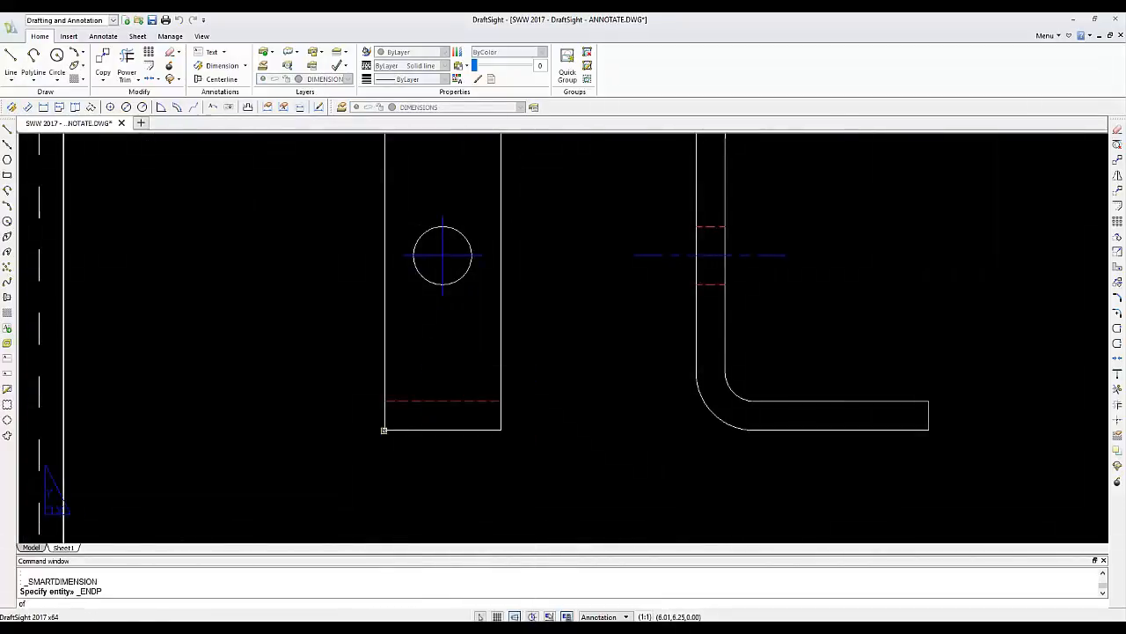
click(384, 430)
shift+right_click(433, 345)
click(467, 485)
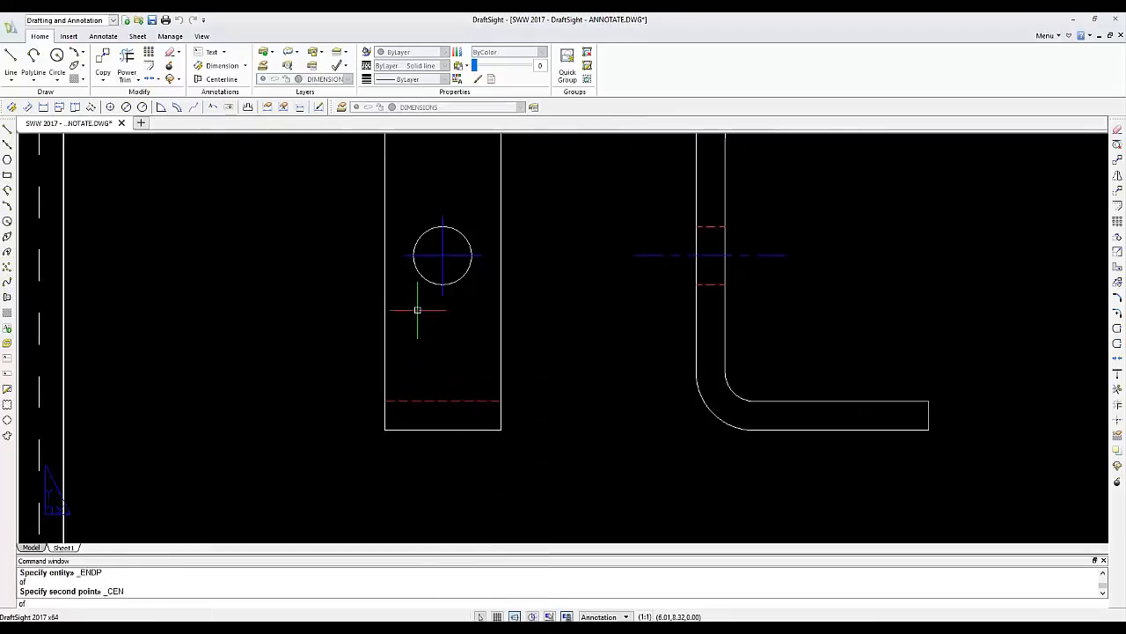
click(442, 255)
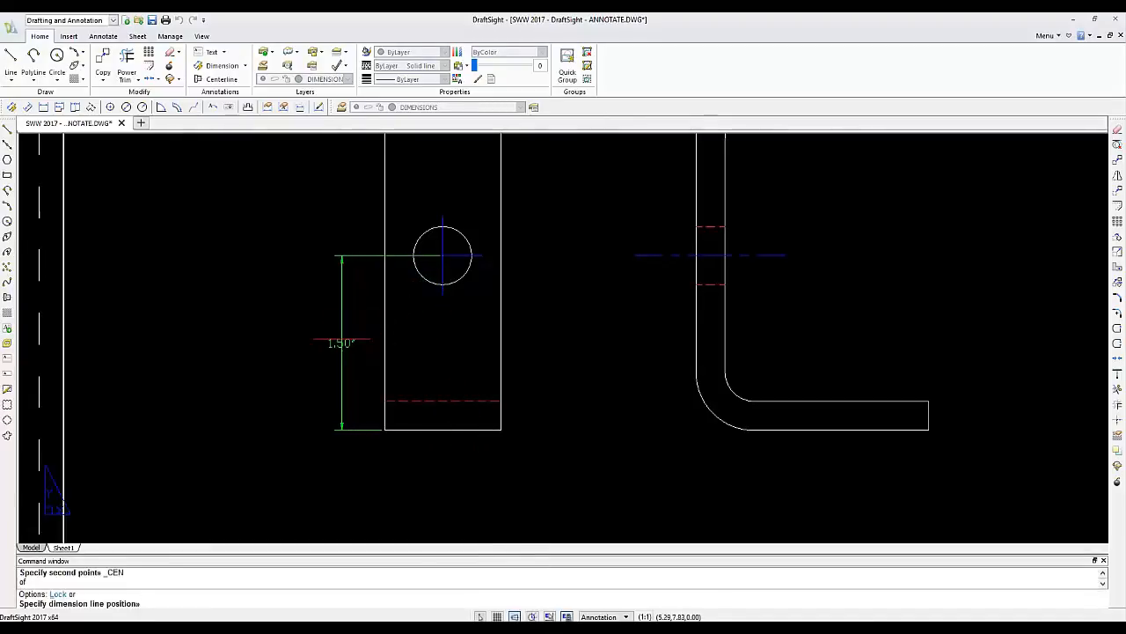
click(335, 341)
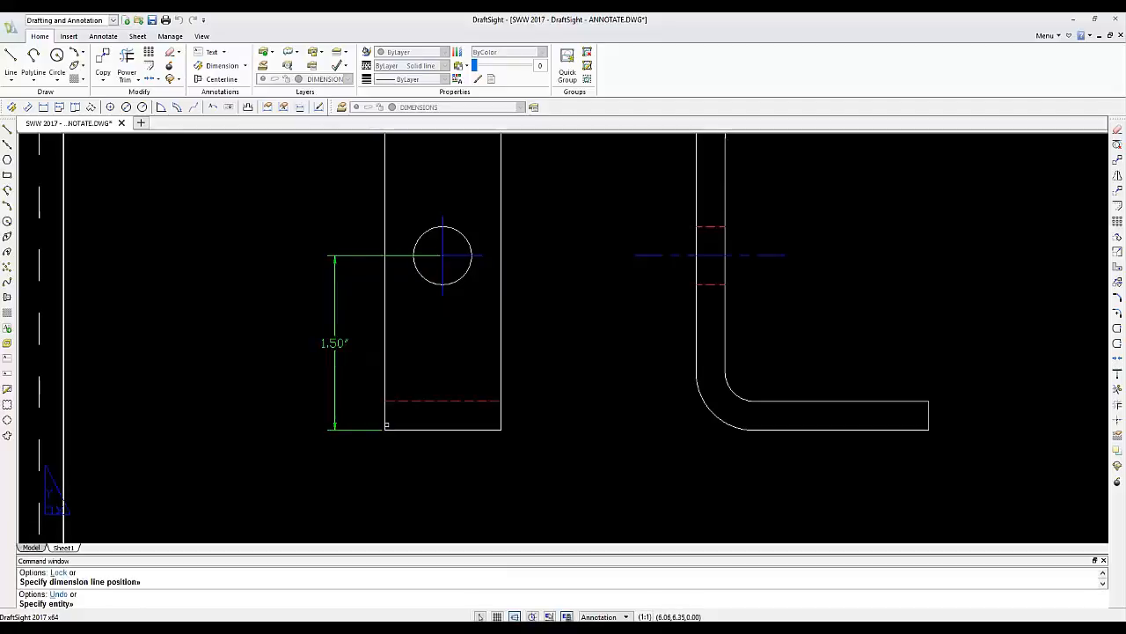
- Add a horizontal Smart Dimension from the front view's lower-left corner to the hole centre, placed below the view
shift+right_click(389, 420)
click(416, 216)
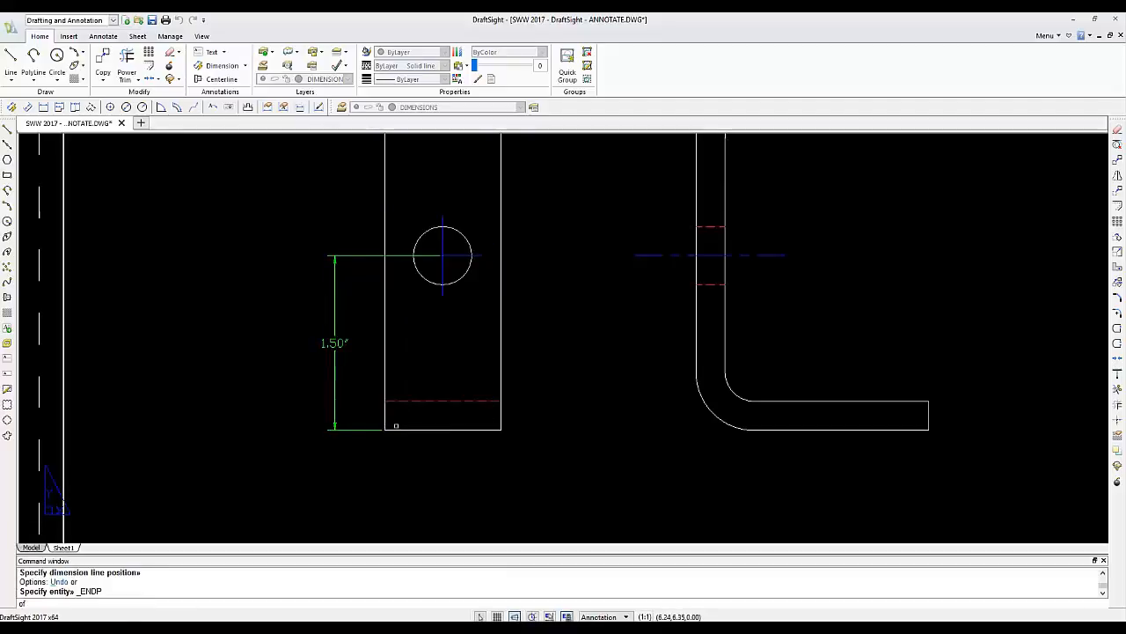
click(383, 429)
shift+right_click(401, 420)
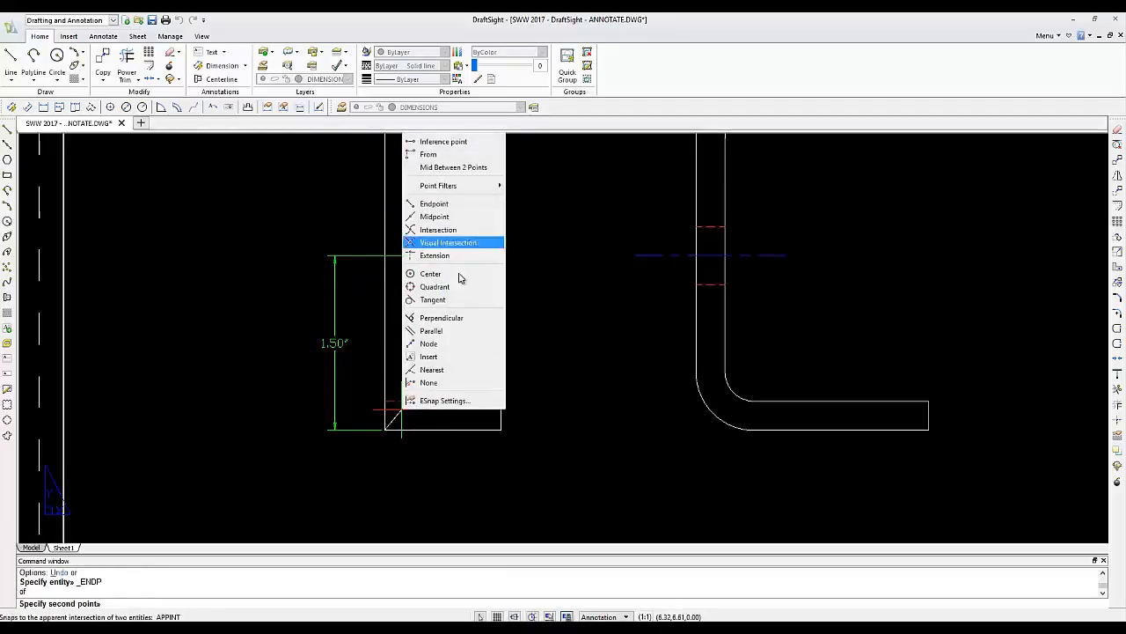
click(431, 273)
click(462, 263)
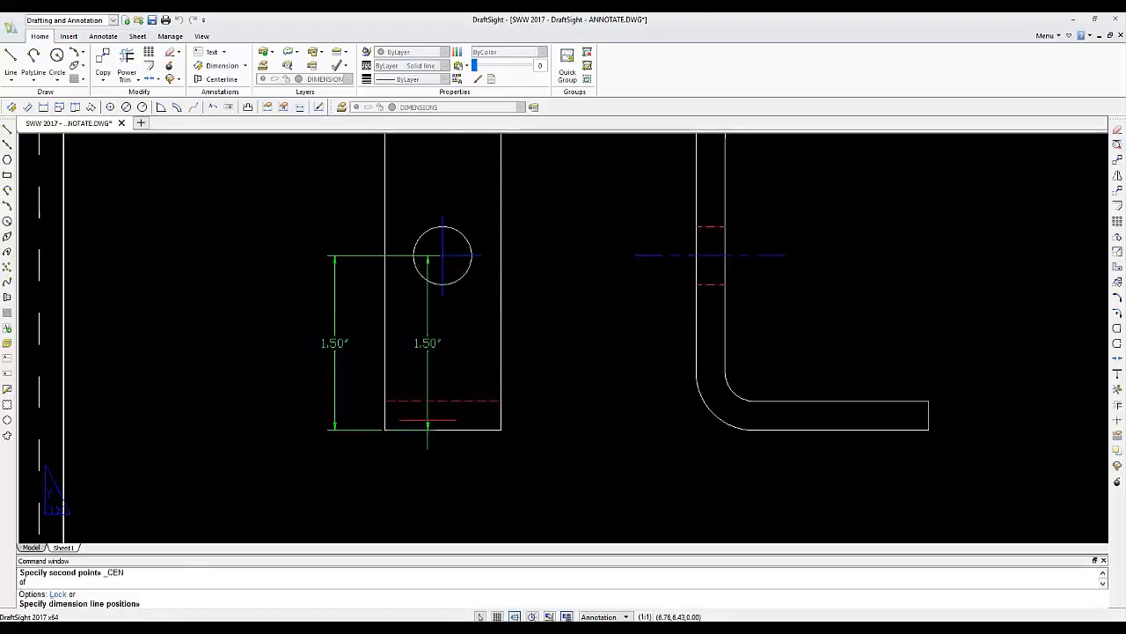
click(412, 482)
- Add a radius dimension to the hole in the front view, with its text up and to the left of the hole
scroll(542, 392, up, 1)
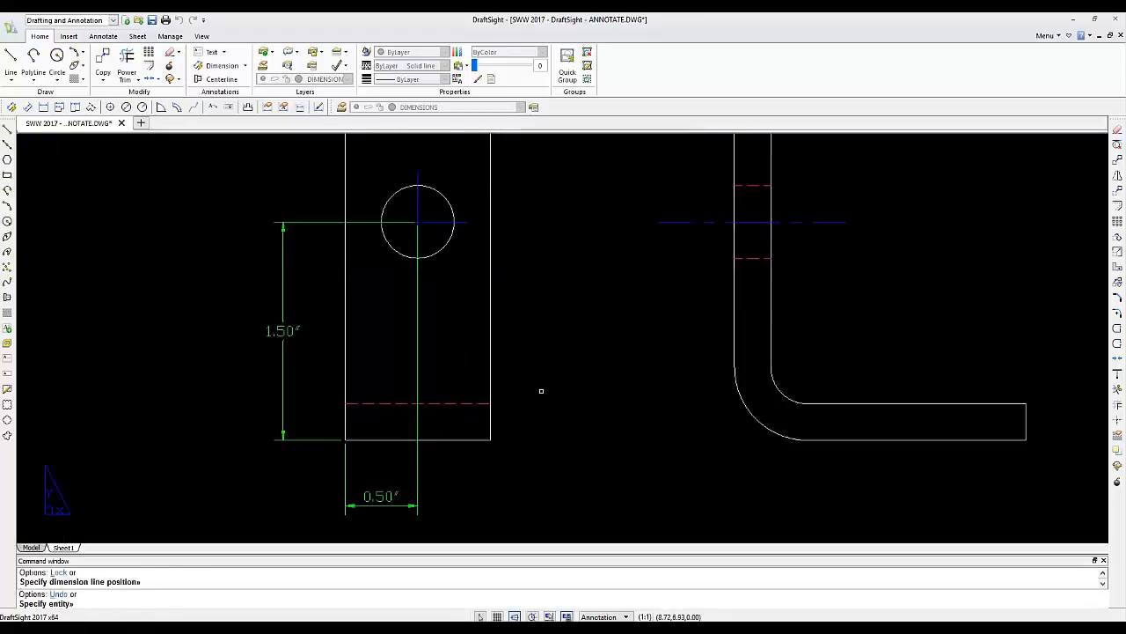
scroll(539, 396, down, 2)
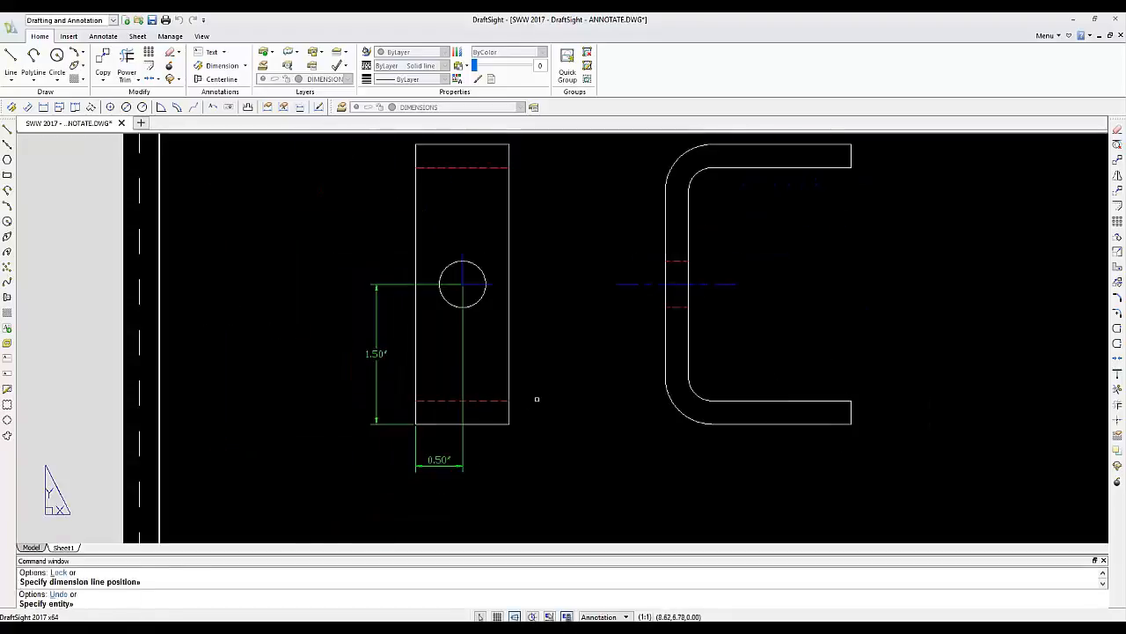
click(141, 106)
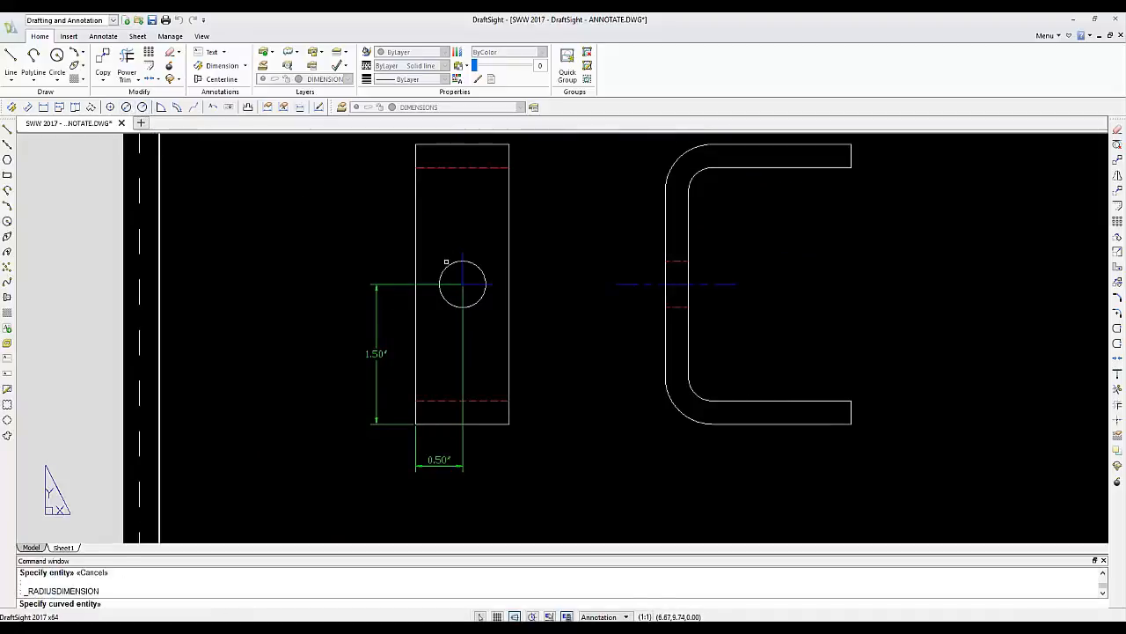
click(449, 266)
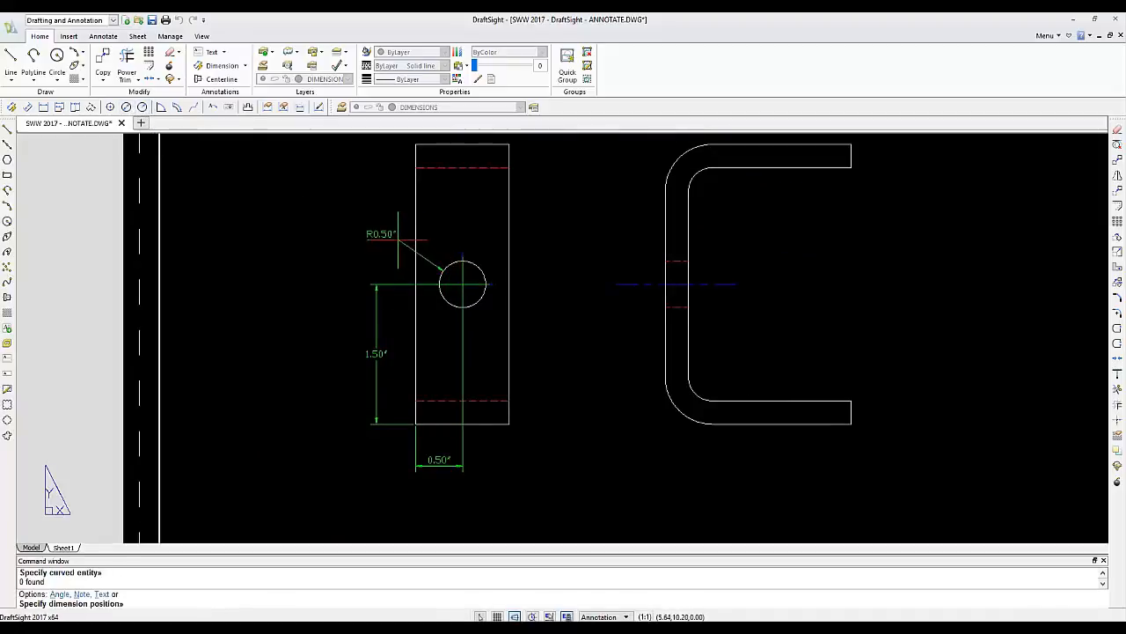
click(403, 244)
key(Escape)
key(Escape)
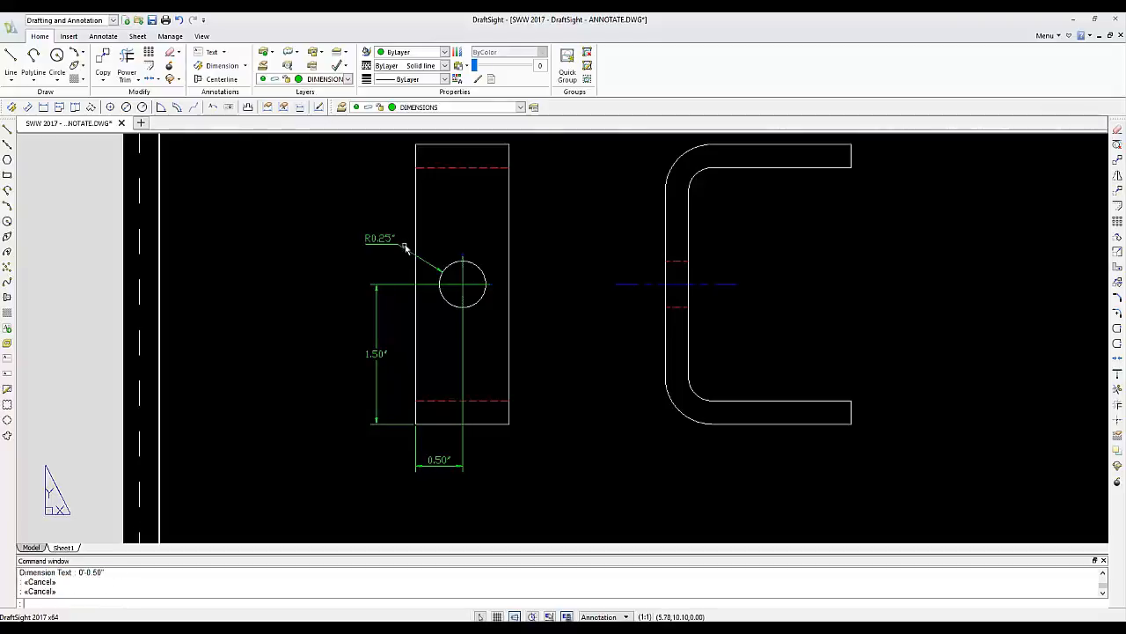
- Set the center mark type of the hole's radius dimension to None in its properties and deselect the dimension
click(389, 239)
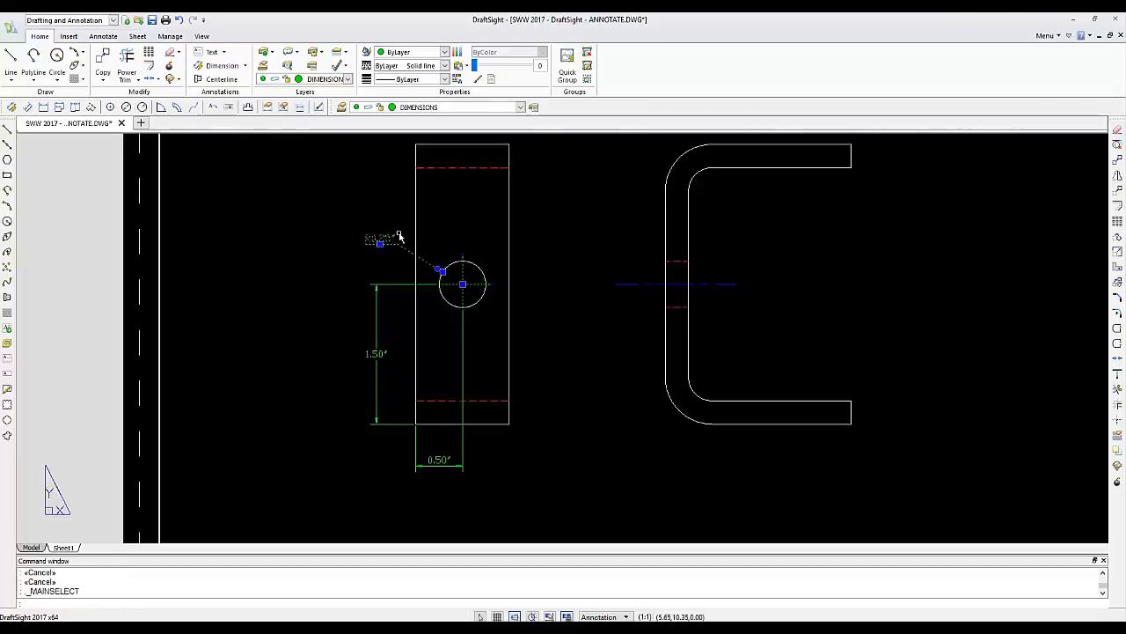
text(properties)
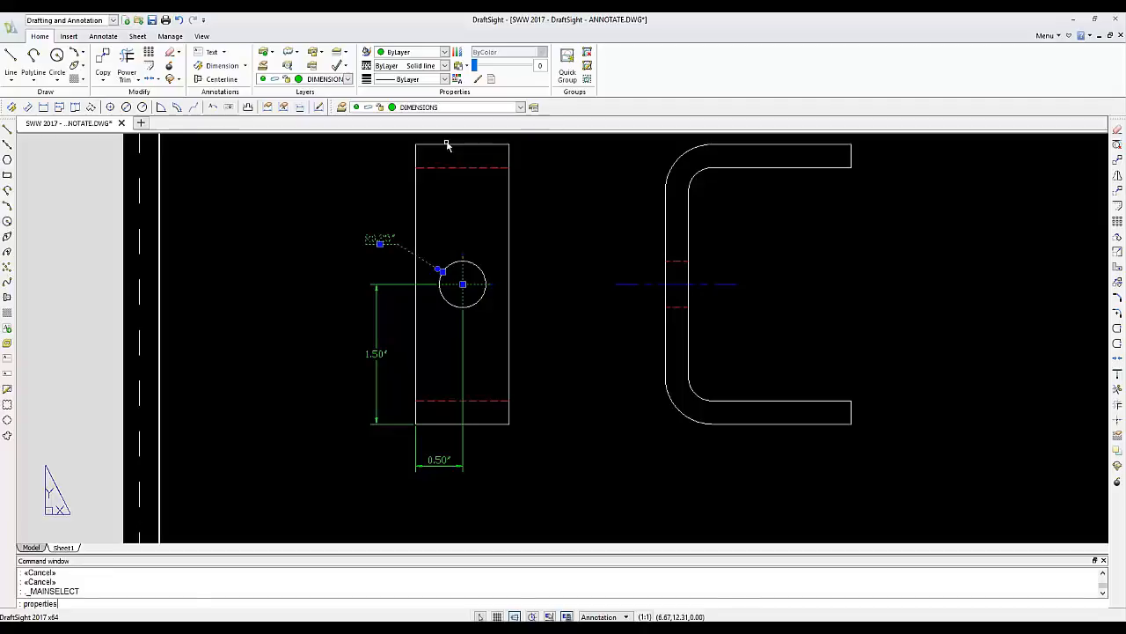
key(Return)
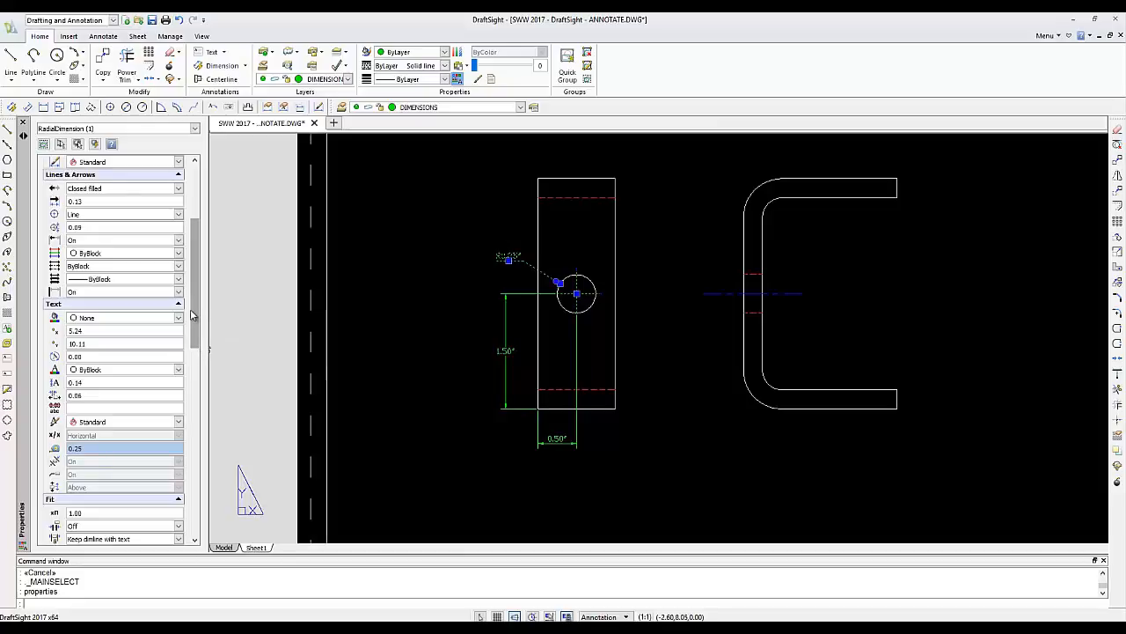
click(178, 216)
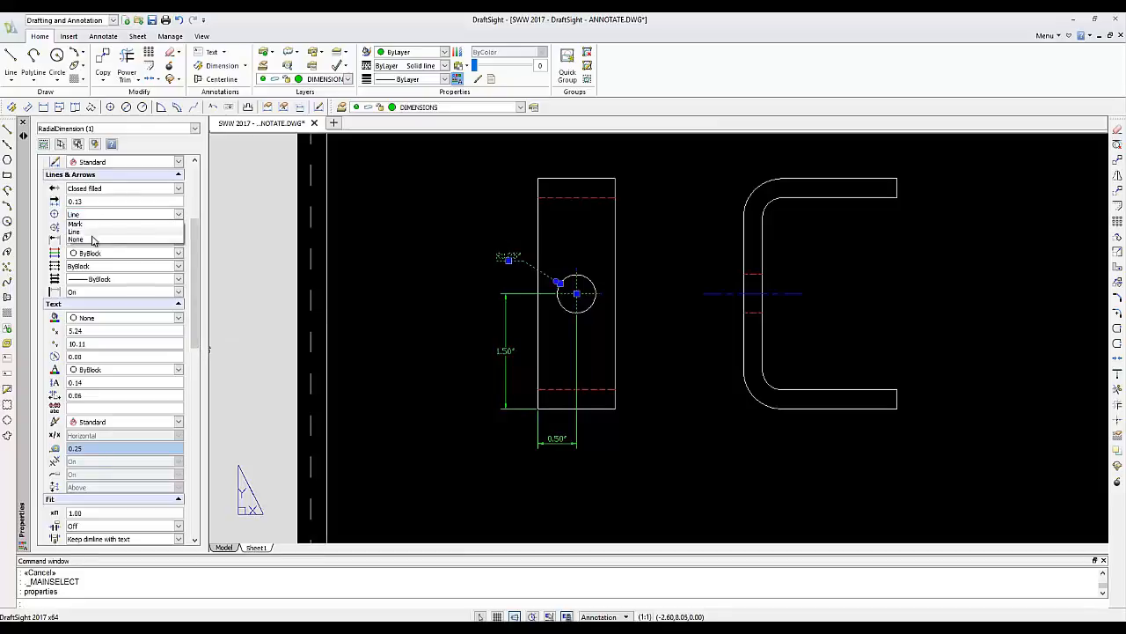
click(92, 239)
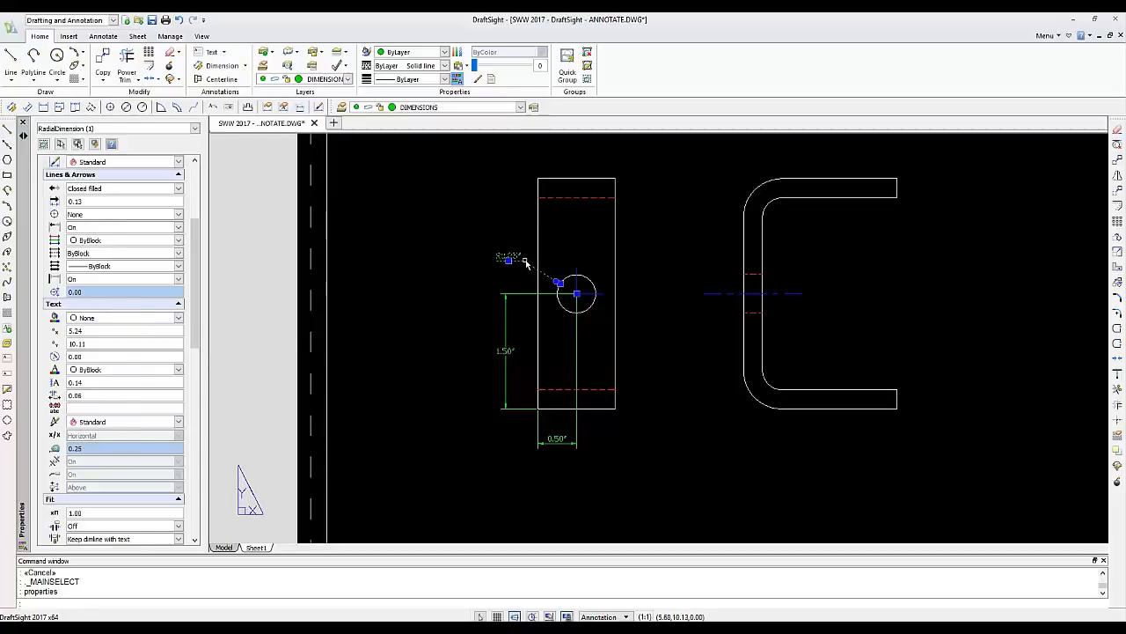
click(23, 123)
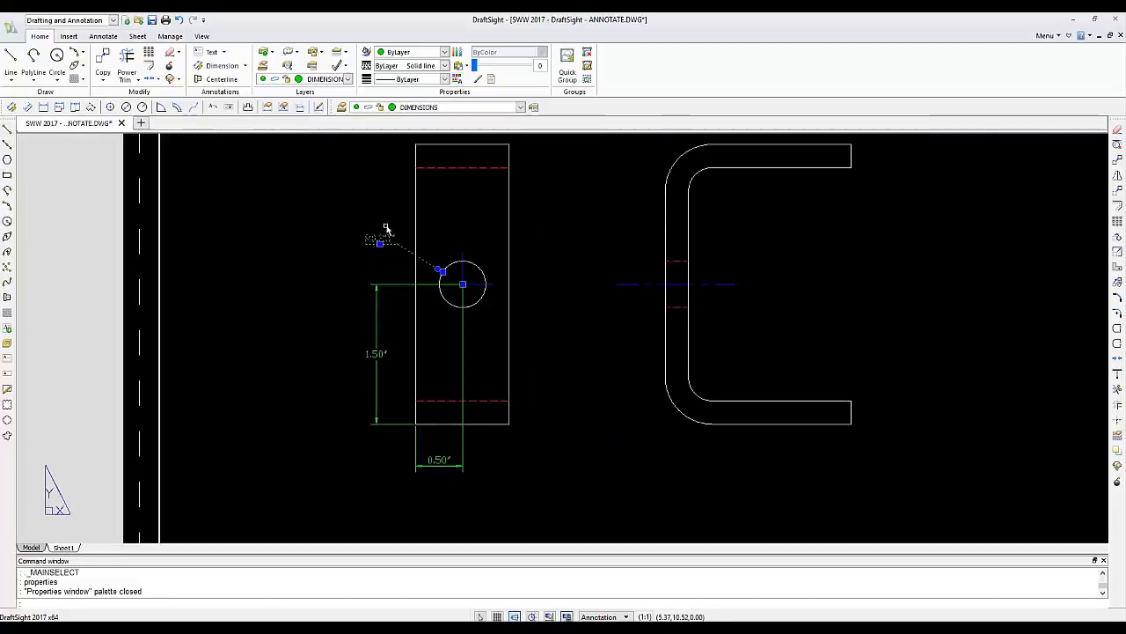
key(Escape)
key(Escape)
key(Escape)
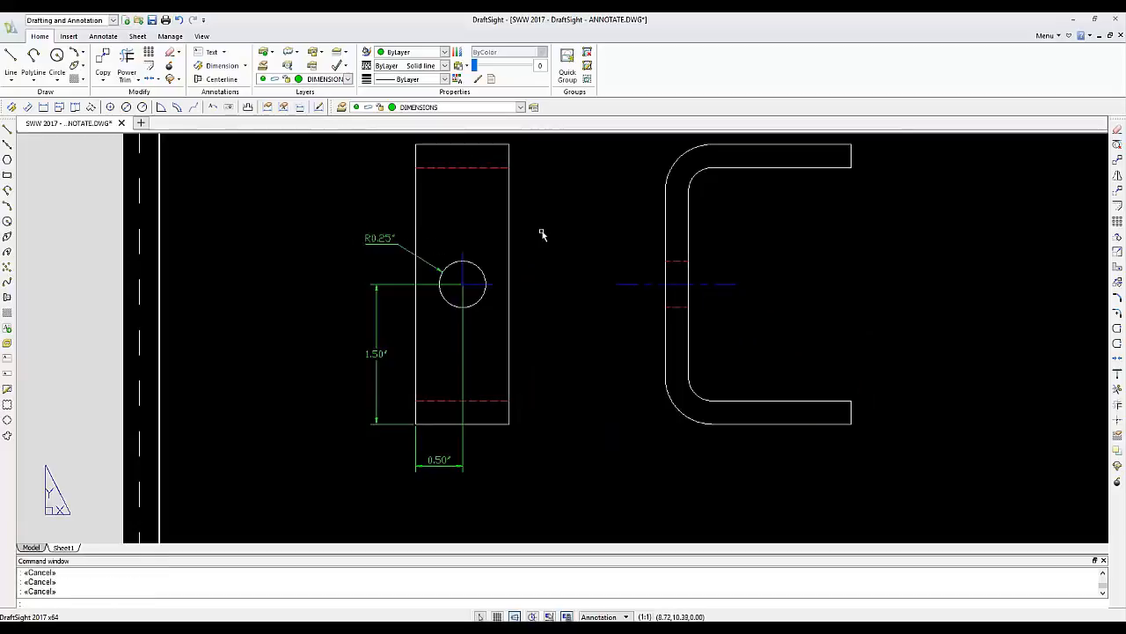
click(574, 261)
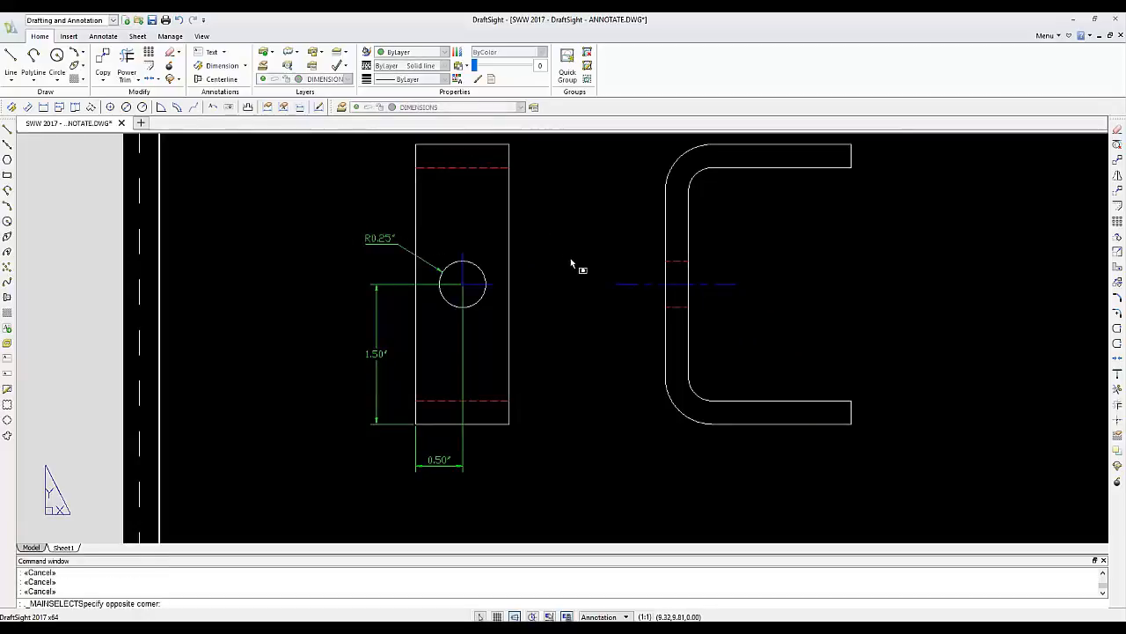
key(Escape)
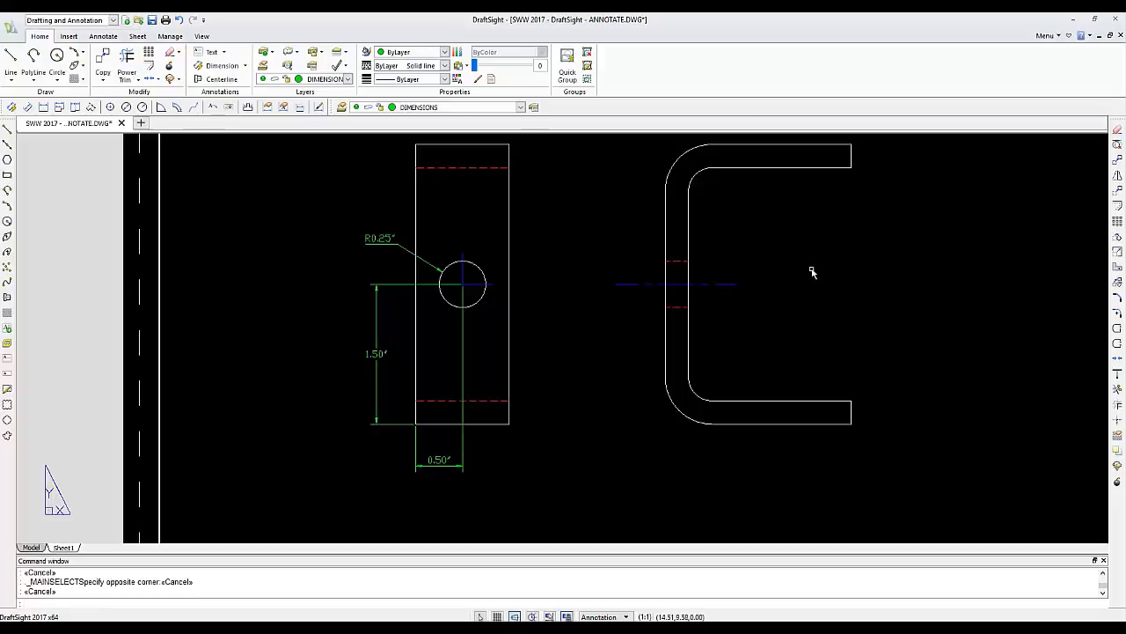
- Add a horizontal Smart Dimension for the side view's overall width, between outer endpoints of the bend and lower leg, placed below it
middle_drag(813, 269, 632, 319)
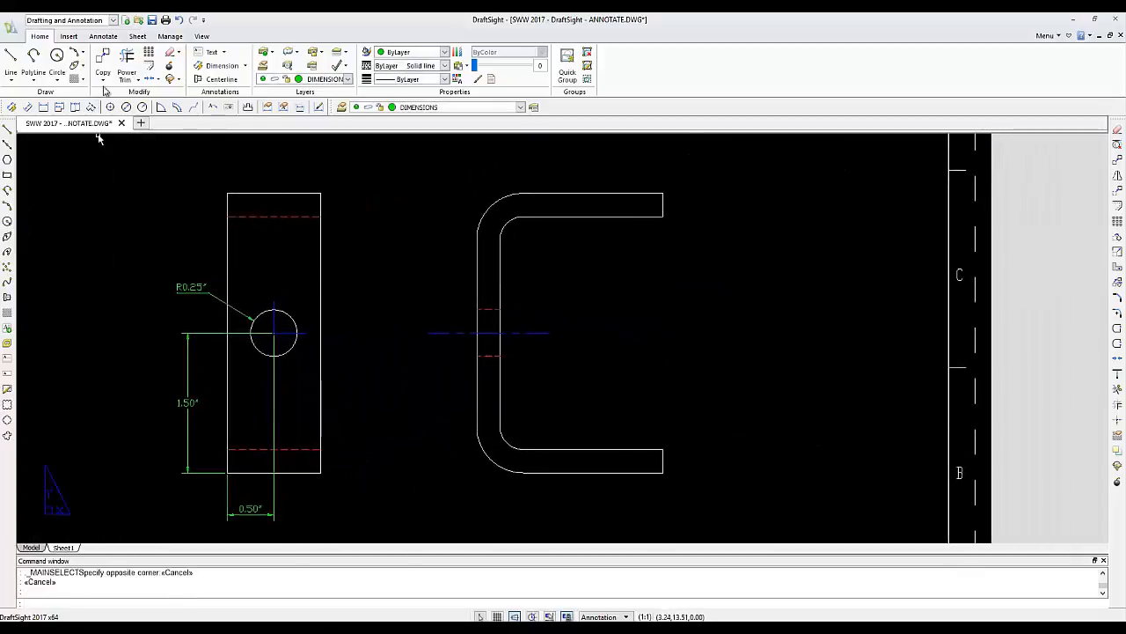
click(11, 107)
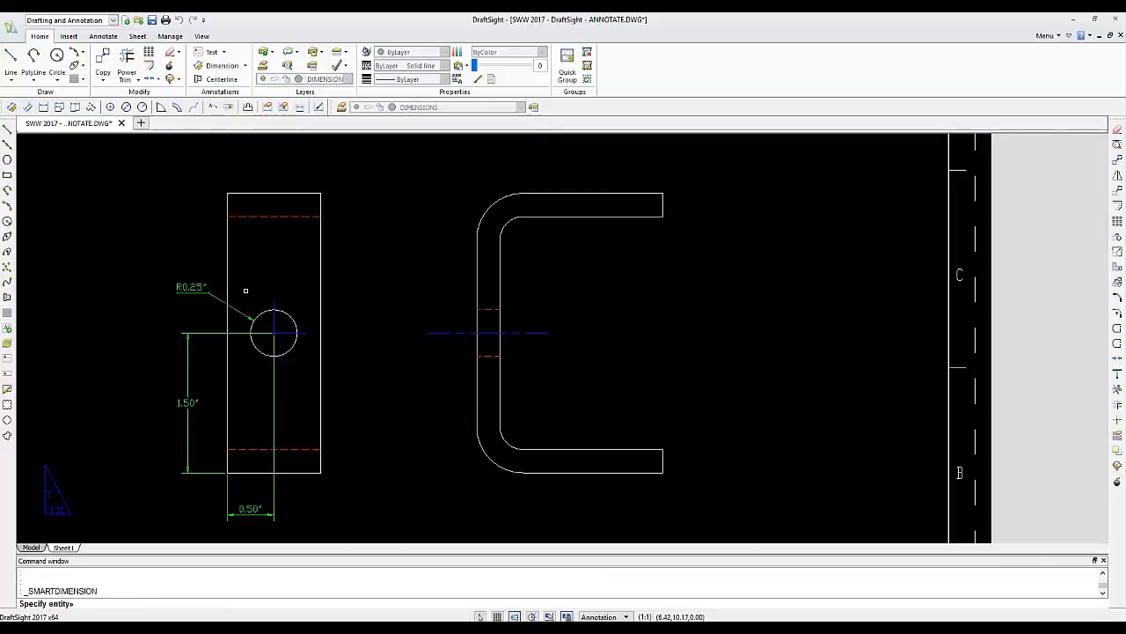
shift+right_click(460, 401)
click(503, 194)
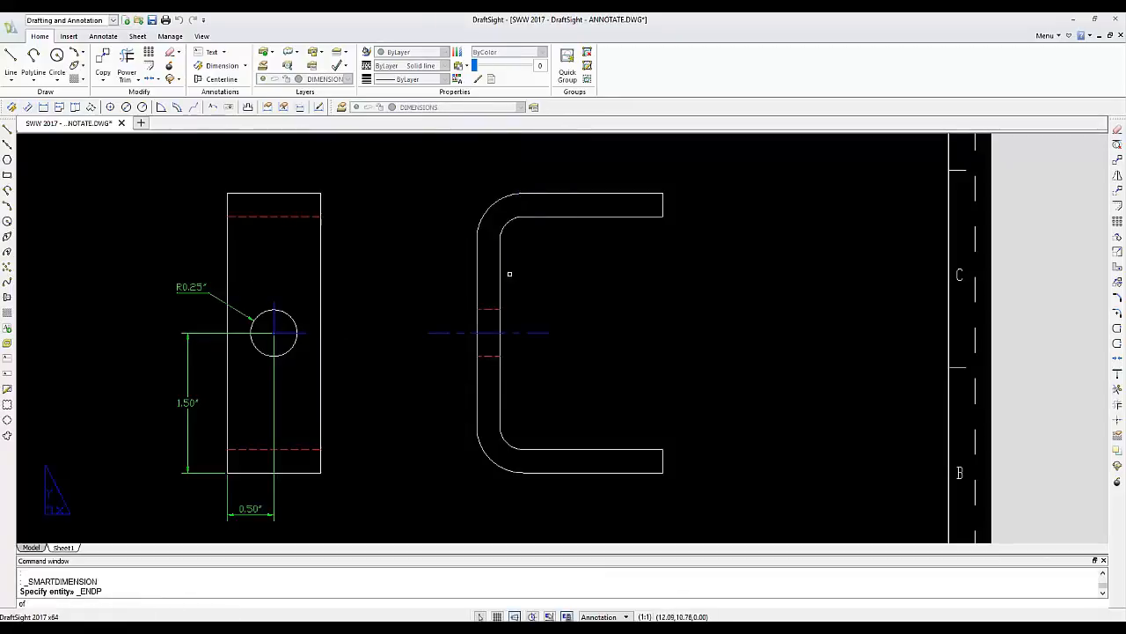
click(476, 426)
shift+right_click(630, 202)
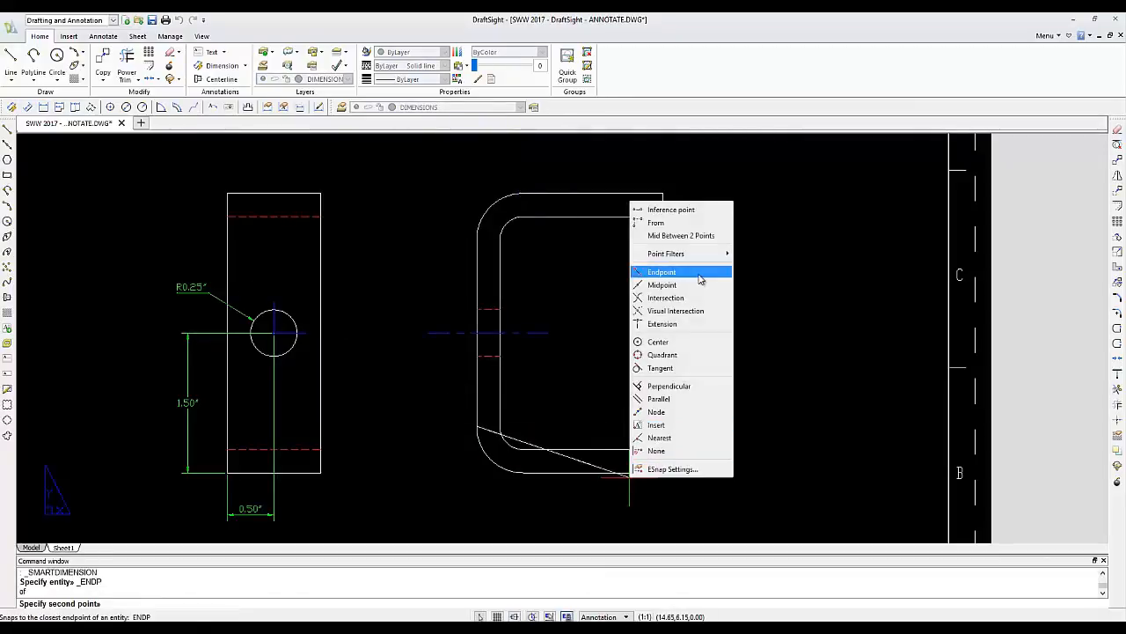
click(666, 272)
click(662, 470)
click(655, 519)
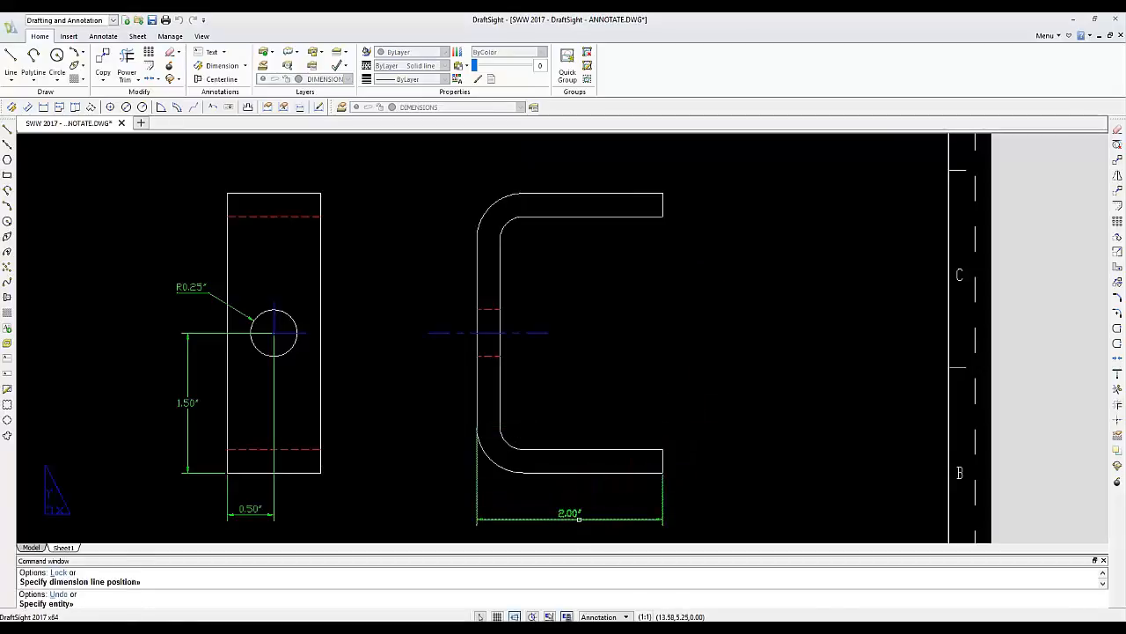
- Add a vertical Smart Dimension for the side view's overall height between the outer corners of its two legs, placed to their right
shift+right_click(660, 361)
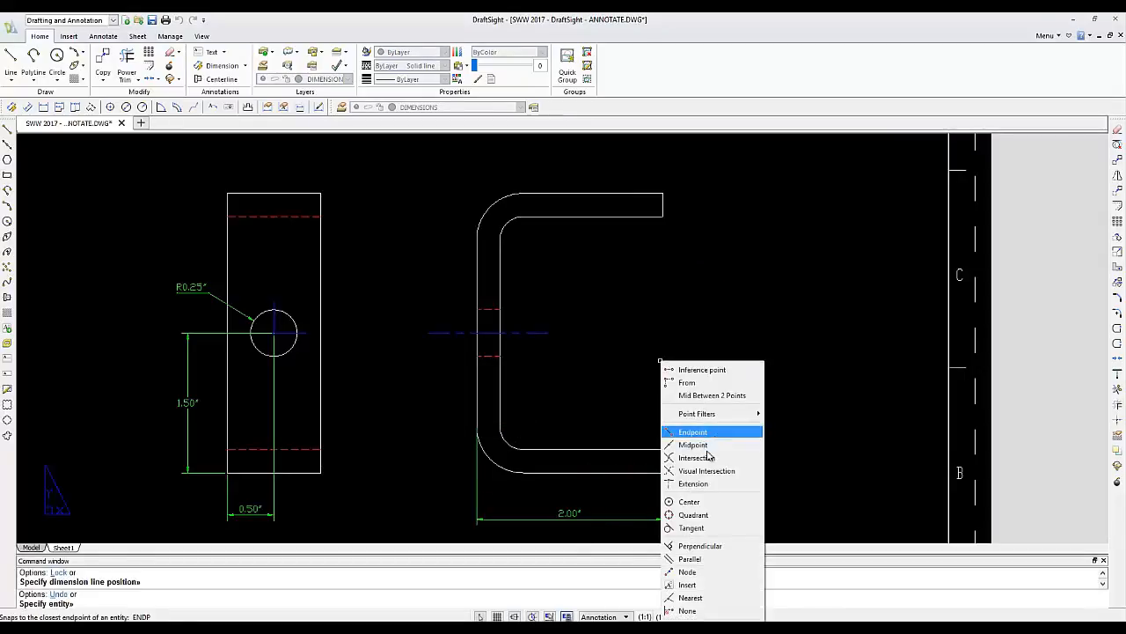
click(695, 432)
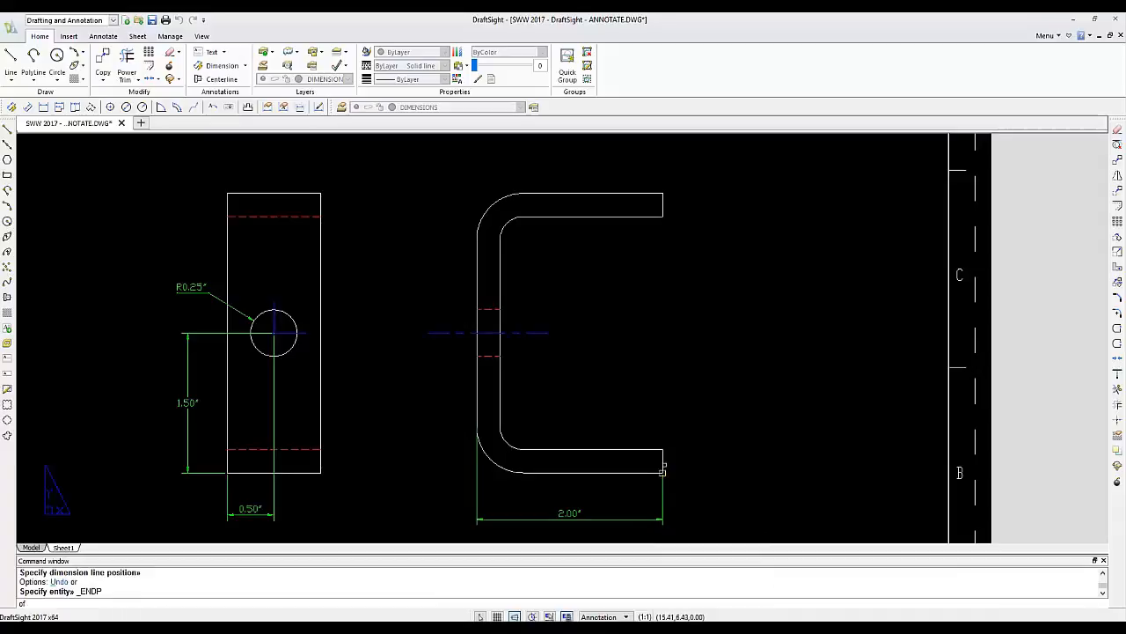
click(662, 471)
shift+right_click(691, 395)
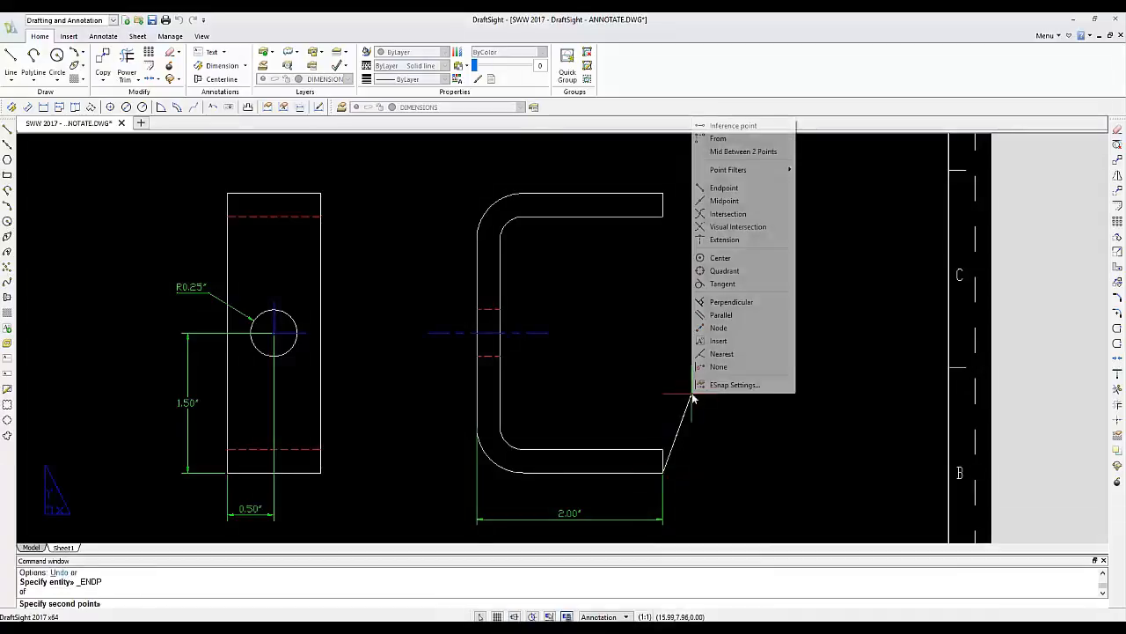
click(724, 188)
click(662, 193)
click(730, 309)
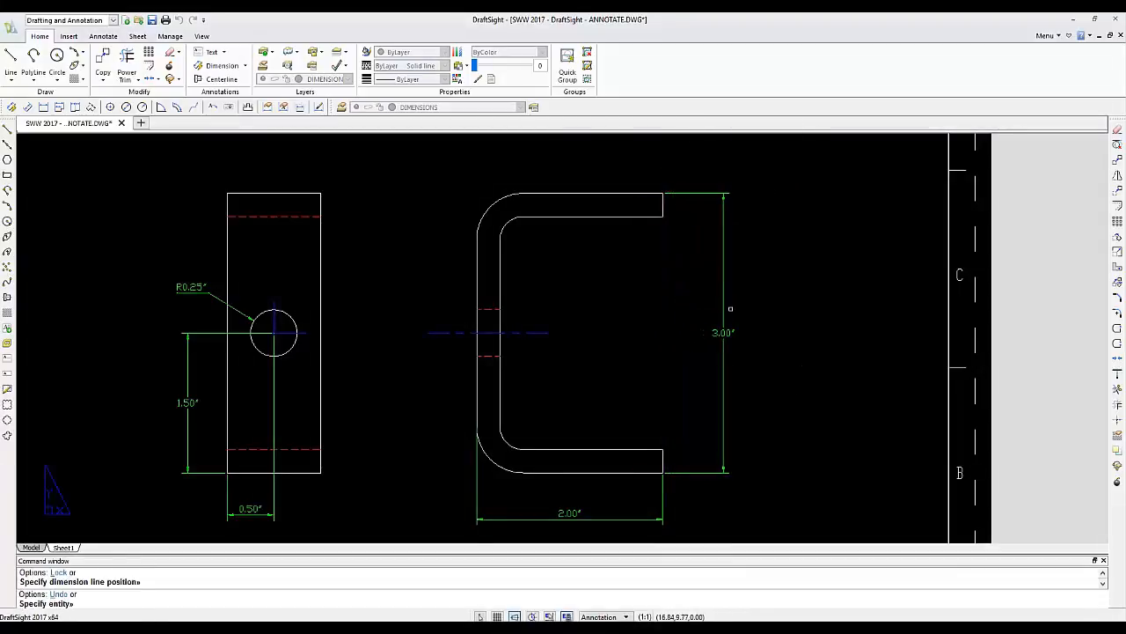
key(Escape)
key(Escape)
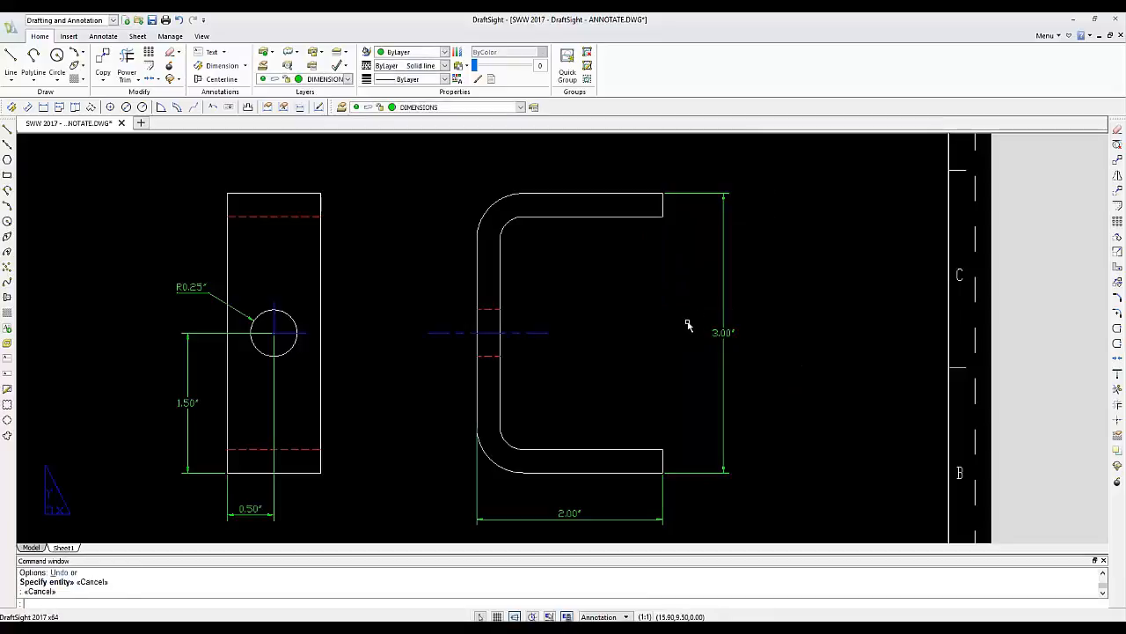
- Add a radius dimension to the inner arc of the side view's lower bend, with its text outside, down and to the left
click(126, 107)
click(512, 447)
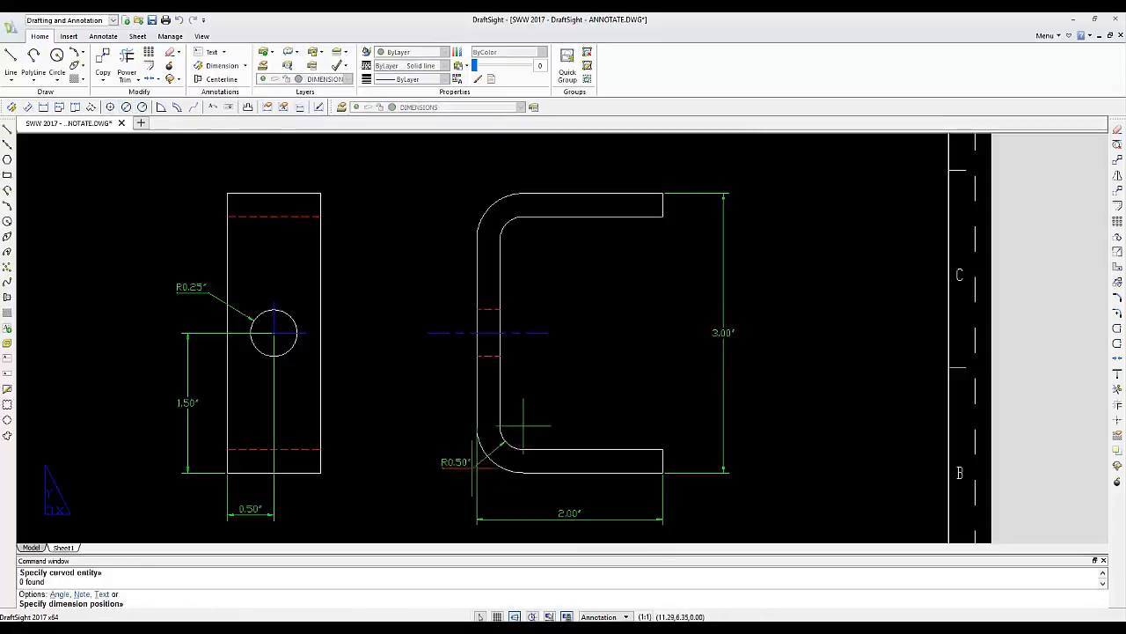
click(469, 476)
- Set the center mark type of the lower bend's radius dimension to None in its properties and deselect the dimension
click(469, 474)
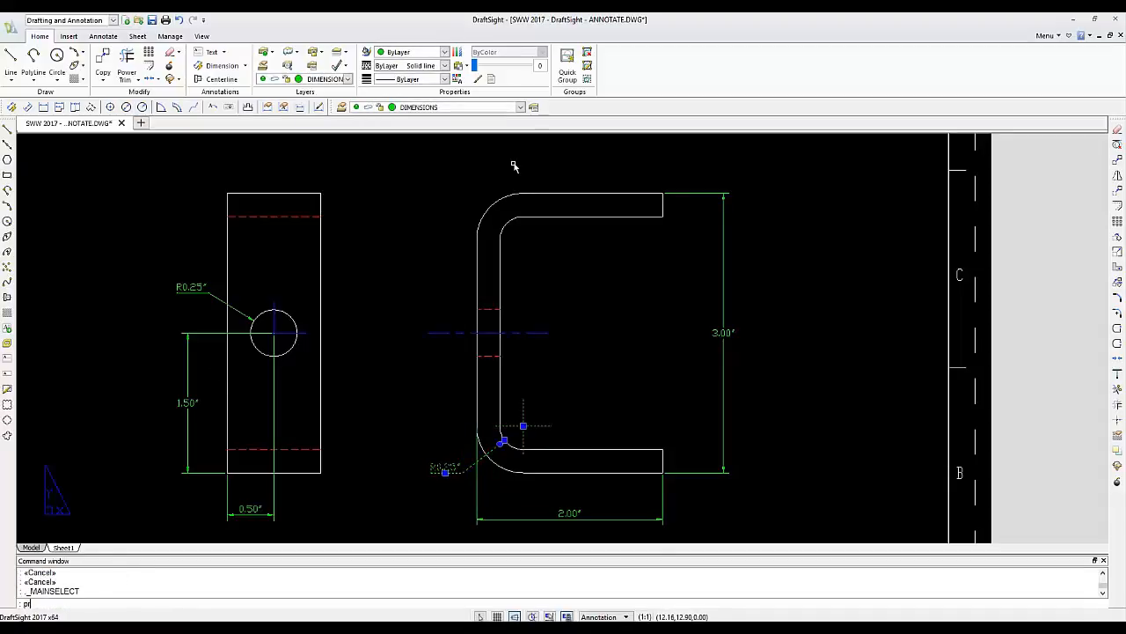
text(properties)
key(Return)
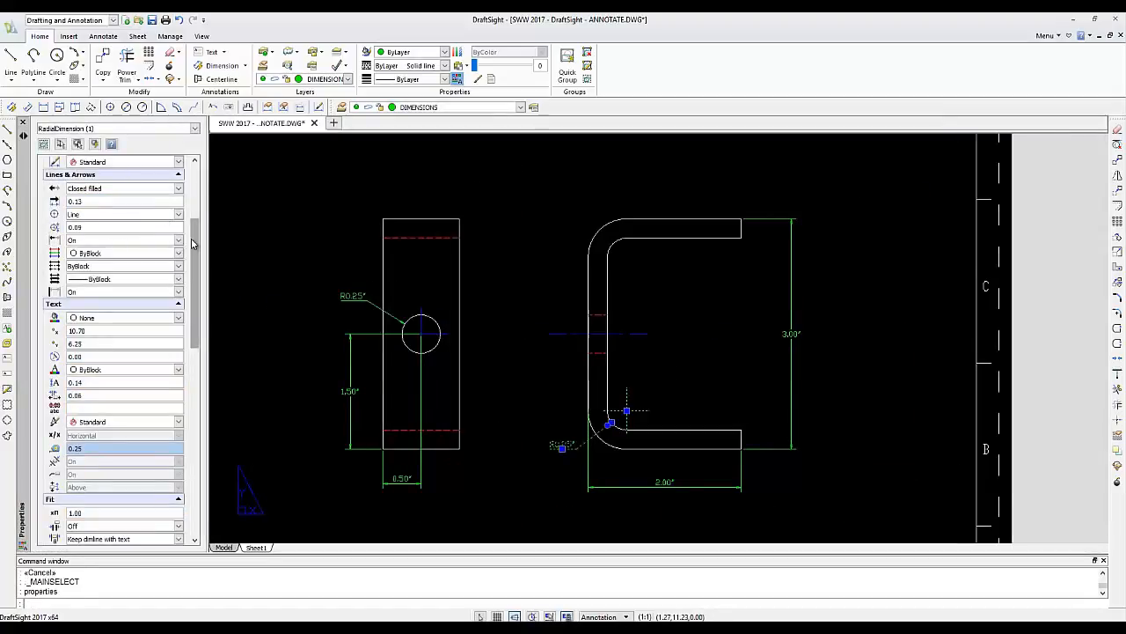
click(181, 217)
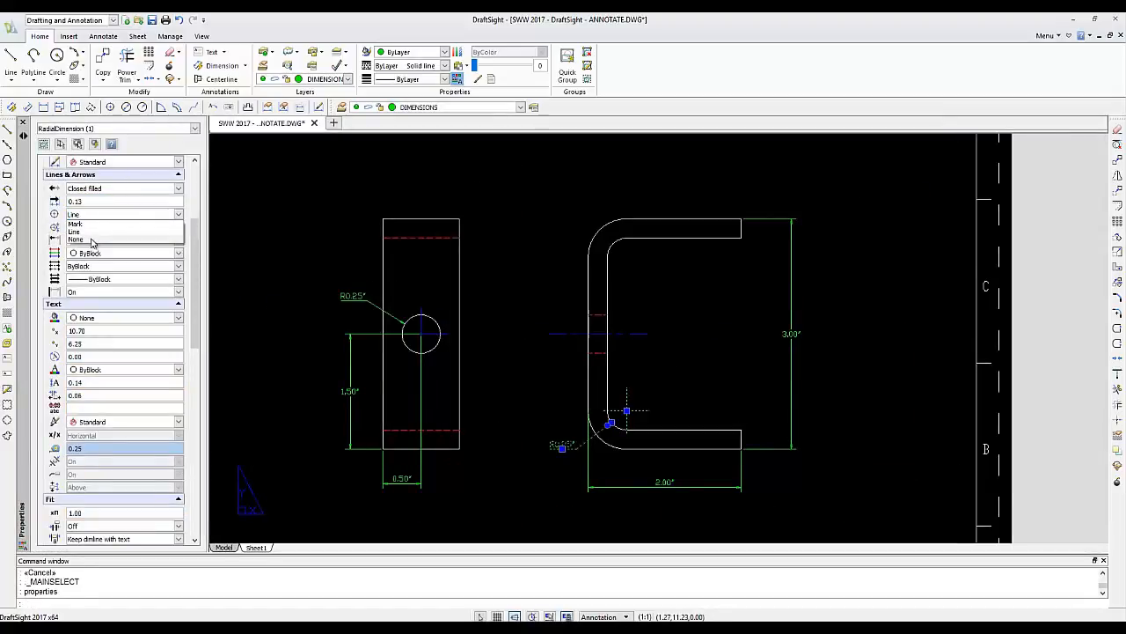
click(95, 240)
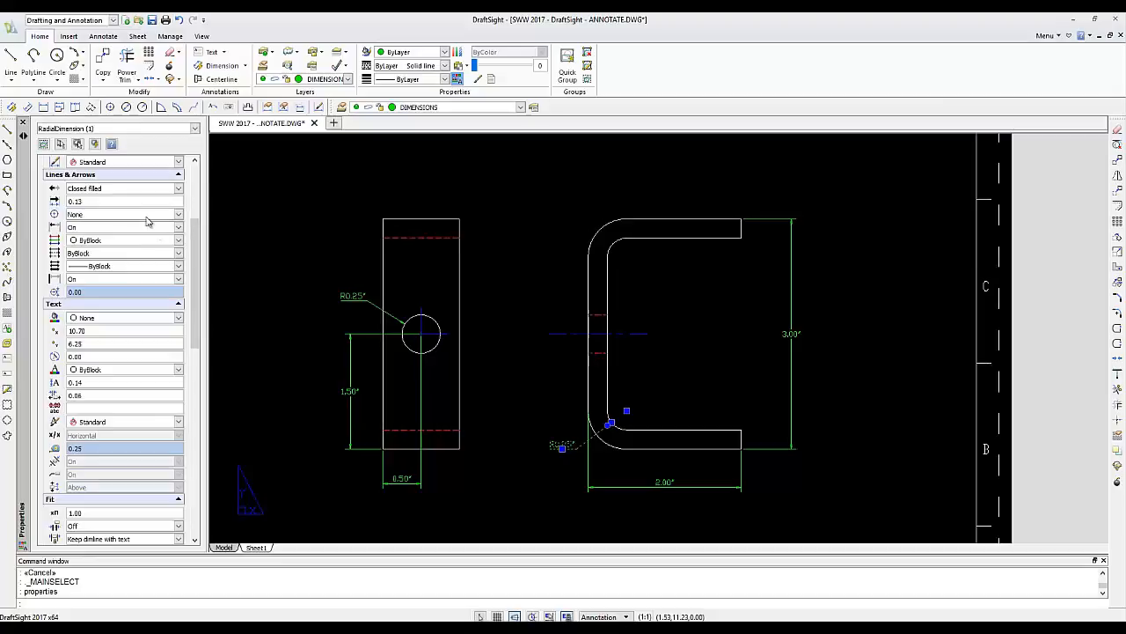
click(23, 122)
key(Escape)
key(Escape)
key(Escape)
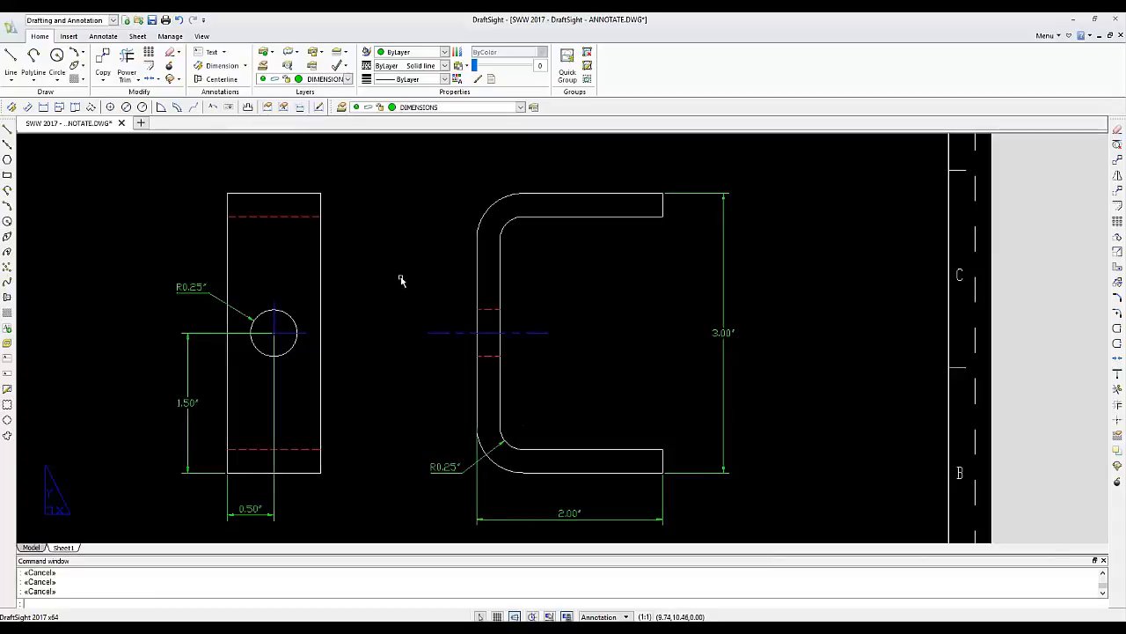
- Zoom Sheet1 out to its full extents to review the dimensioned views
text(z)
key(Return)
text(ecify first corner» e)
key(Return)
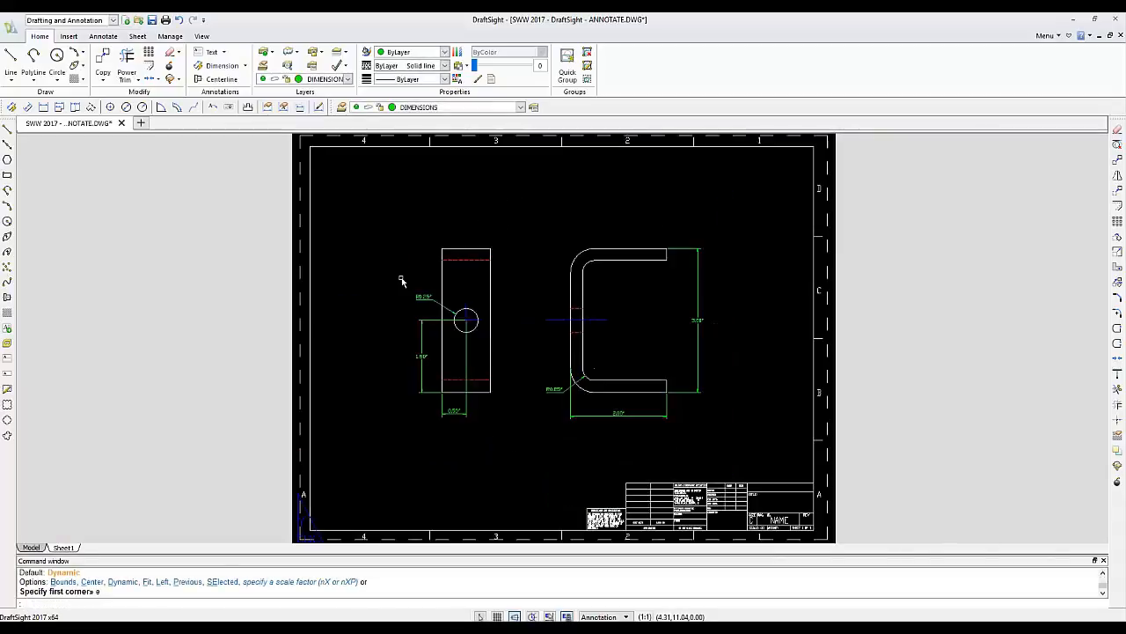
key(Escape)
key(Escape)
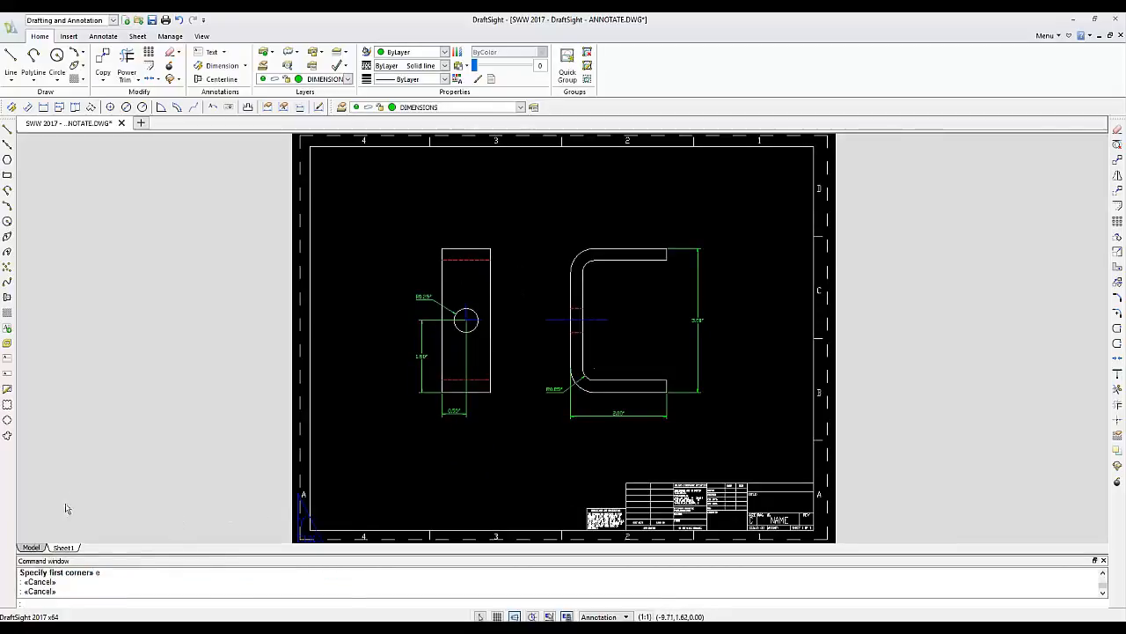
- In model space, stretch the upper portions of both views, including the hole, by a relative displacement of @0,1
click(33, 547)
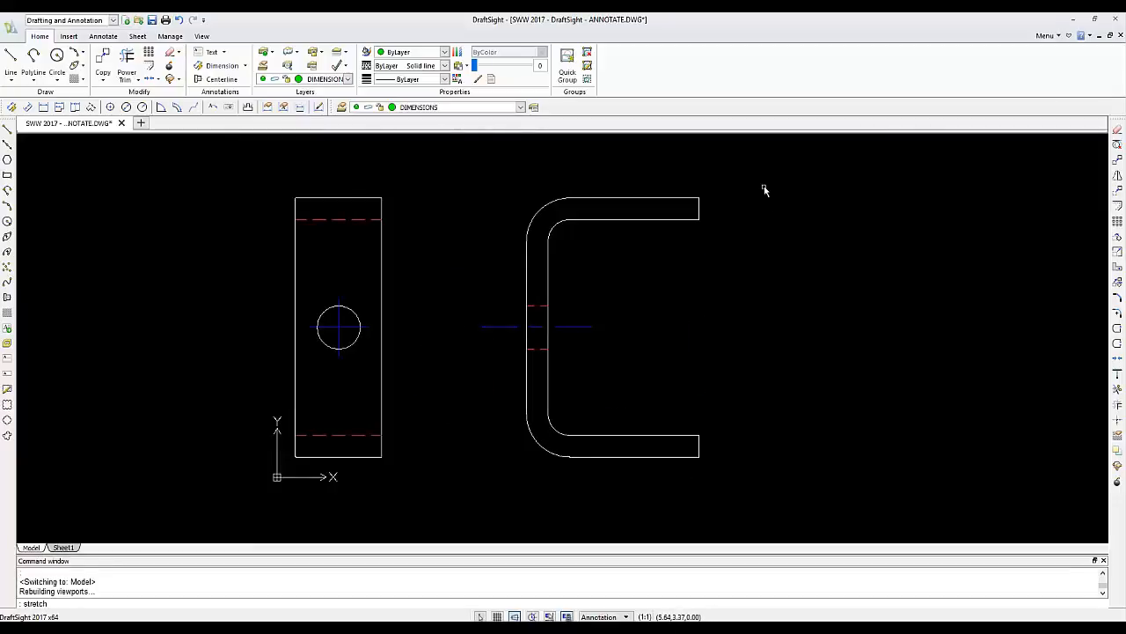
key(Return)
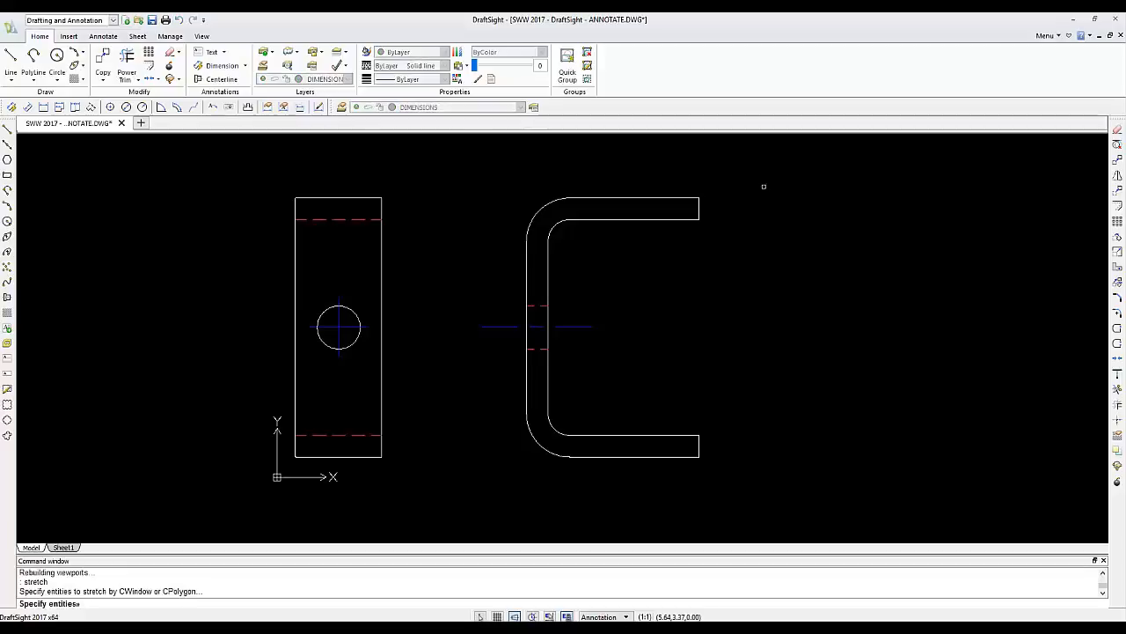
click(752, 176)
click(243, 373)
key(Return)
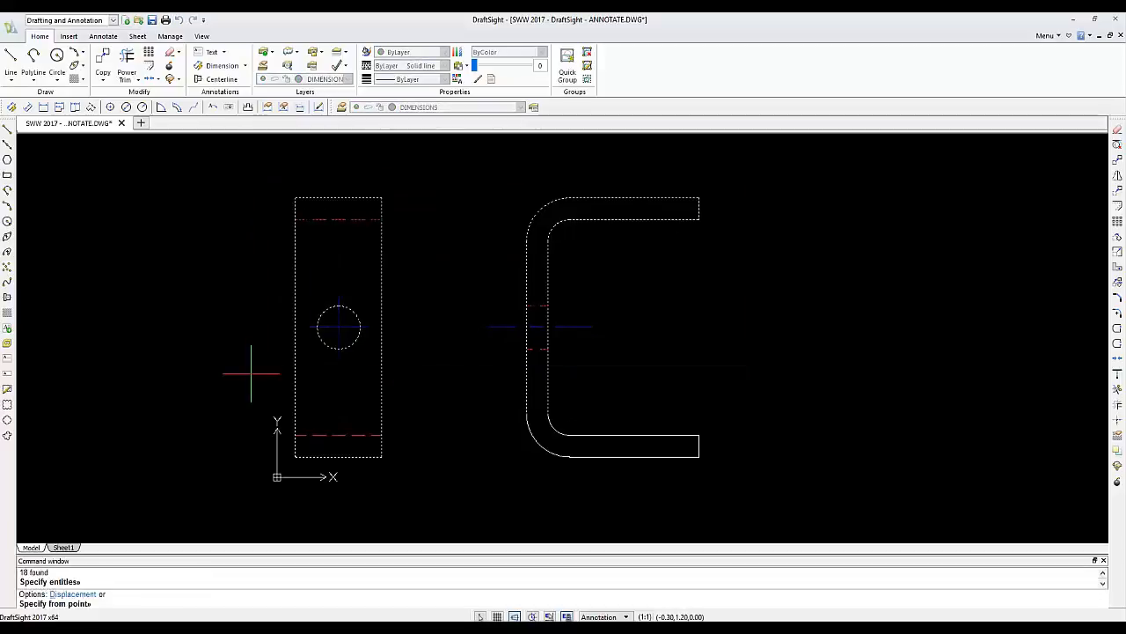
click(254, 373)
text(@)
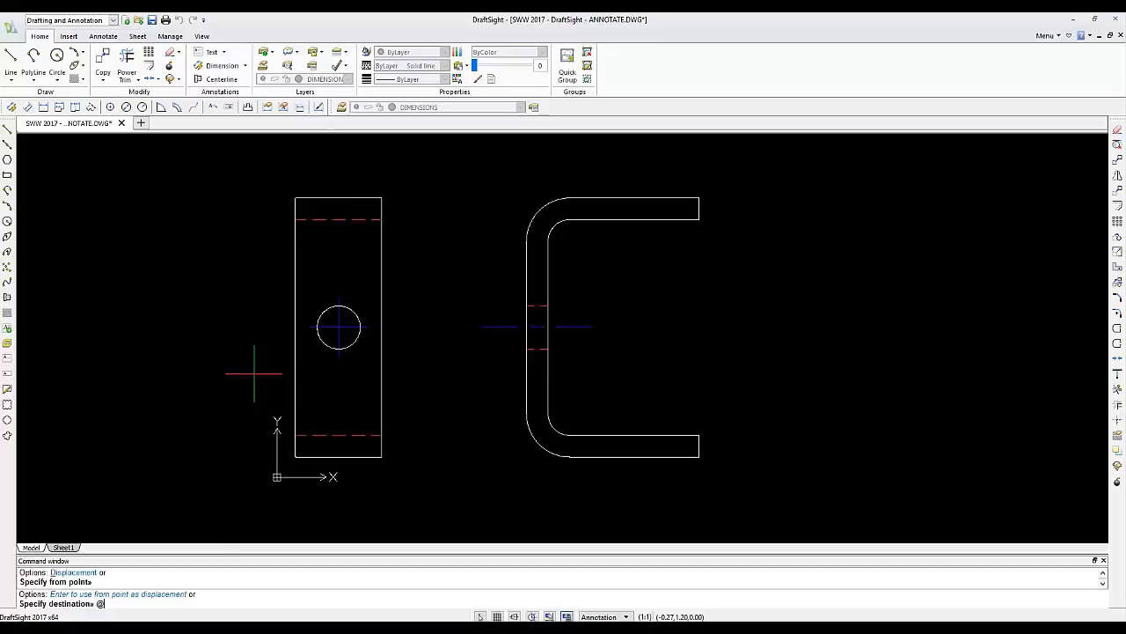
text(0,1)
key(Return)
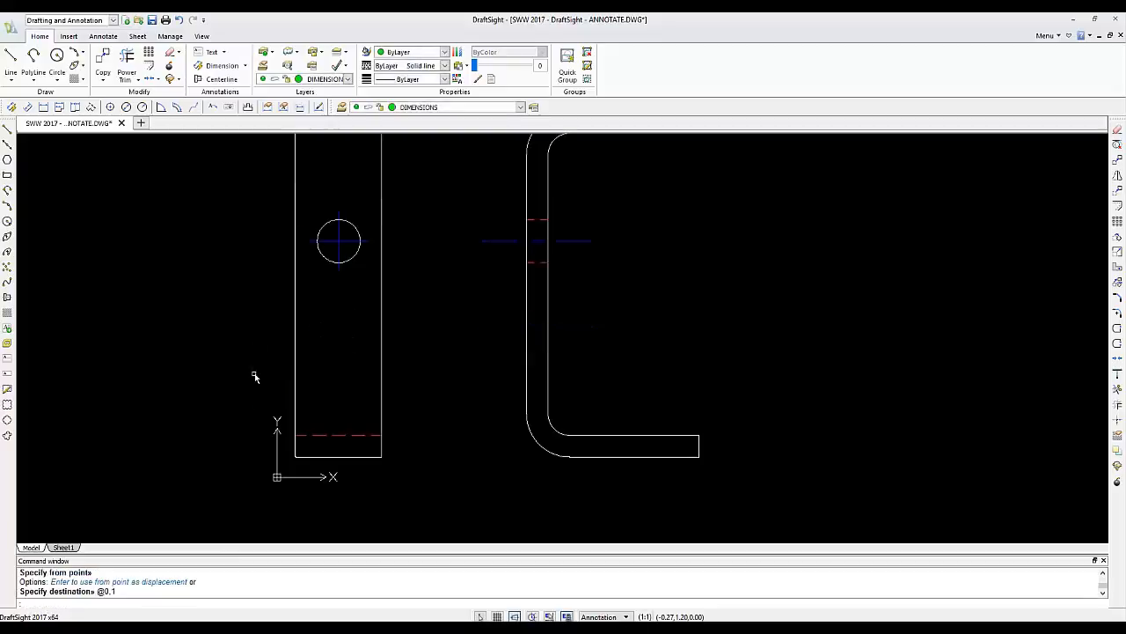
- Compare the stretched views in model space with their associated height and hole-position dimensions on Sheet1
scroll(519, 308, down, 3)
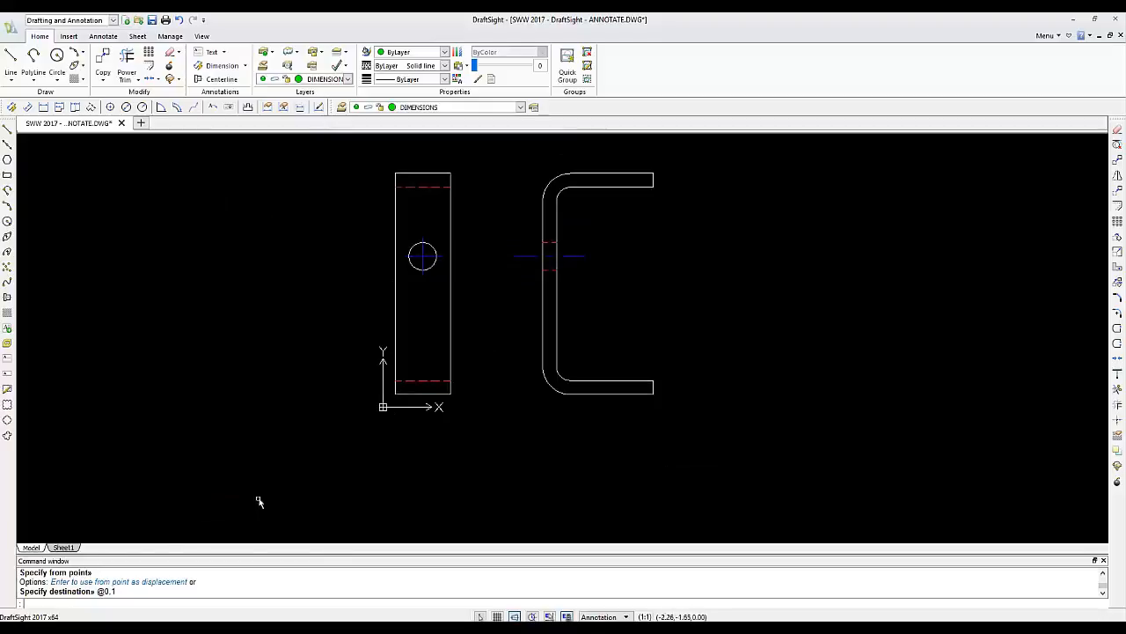
click(63, 548)
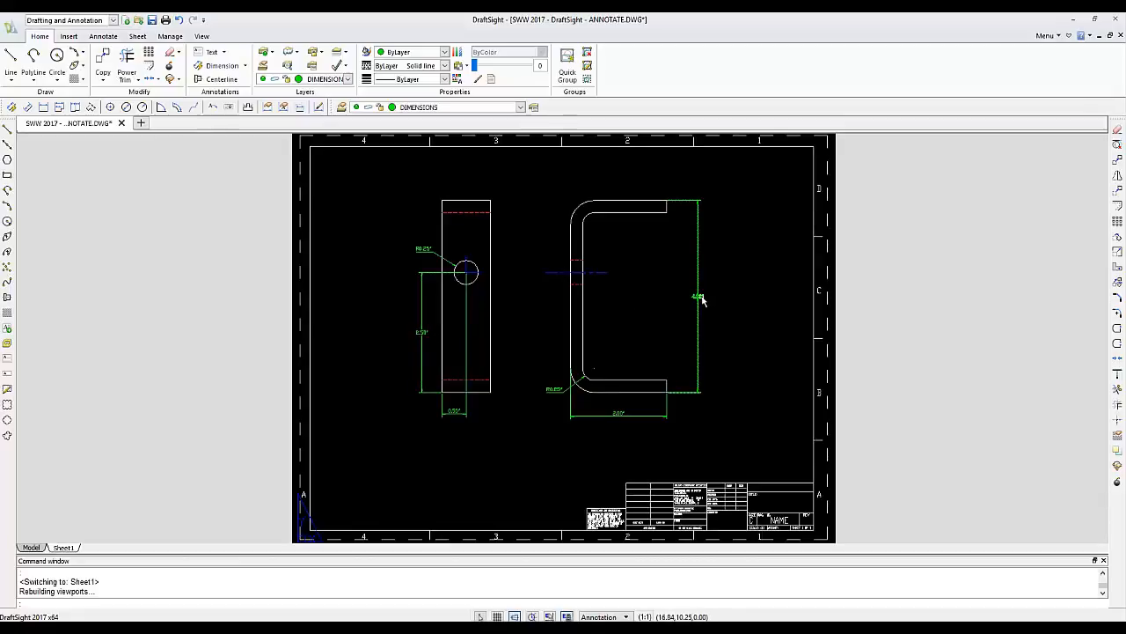
scroll(704, 299, down, 1)
scroll(704, 299, up, 2)
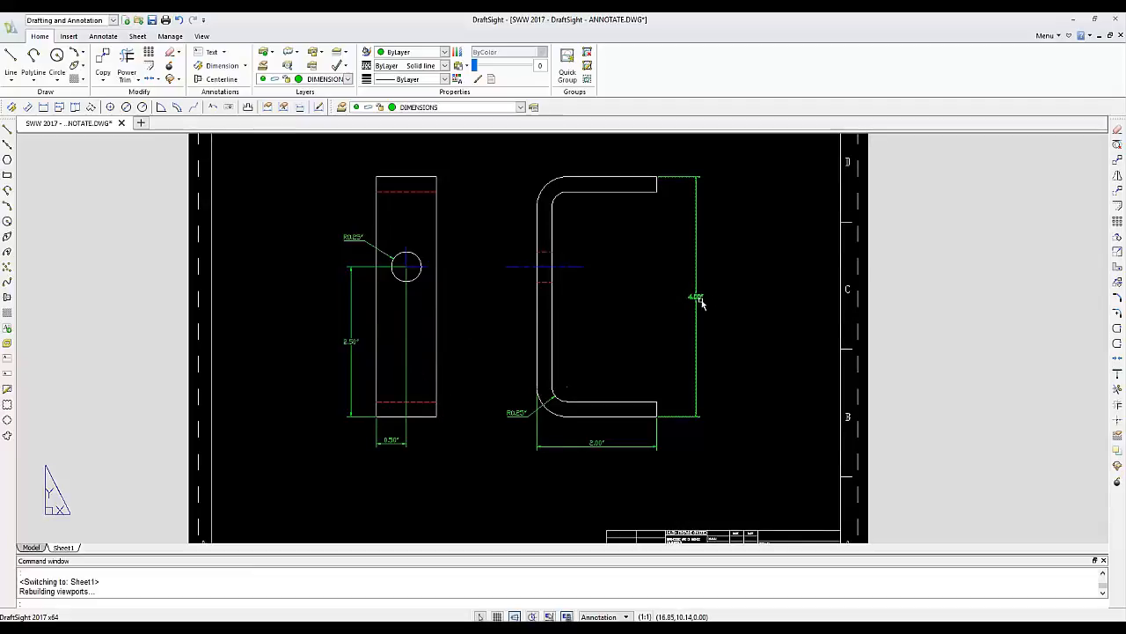
click(25, 549)
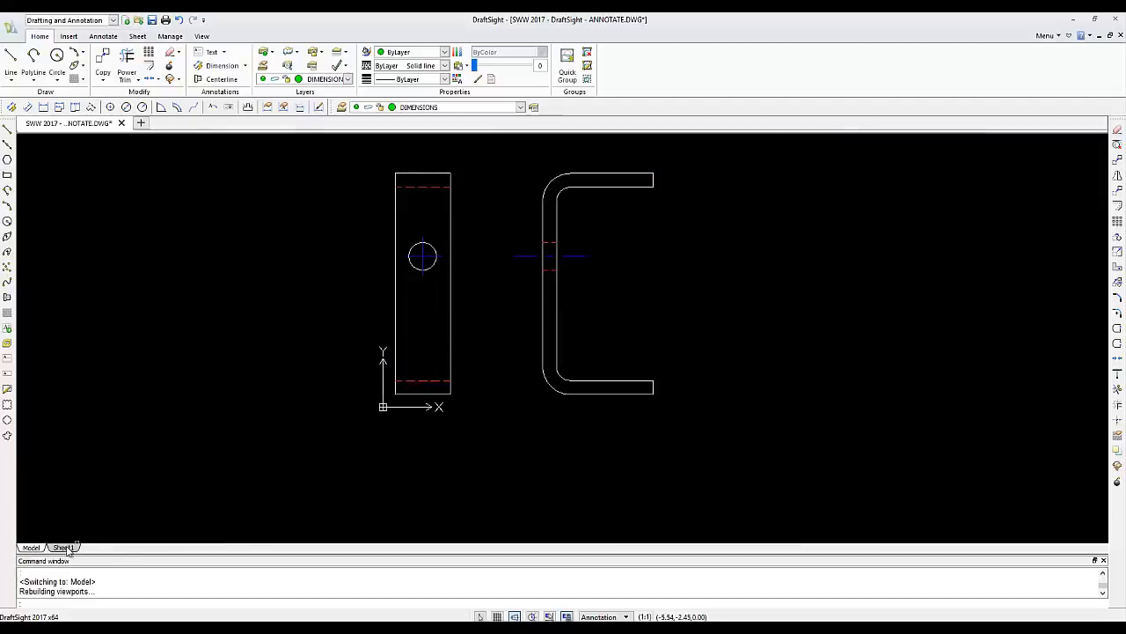
click(67, 548)
scroll(467, 428, up, 2)
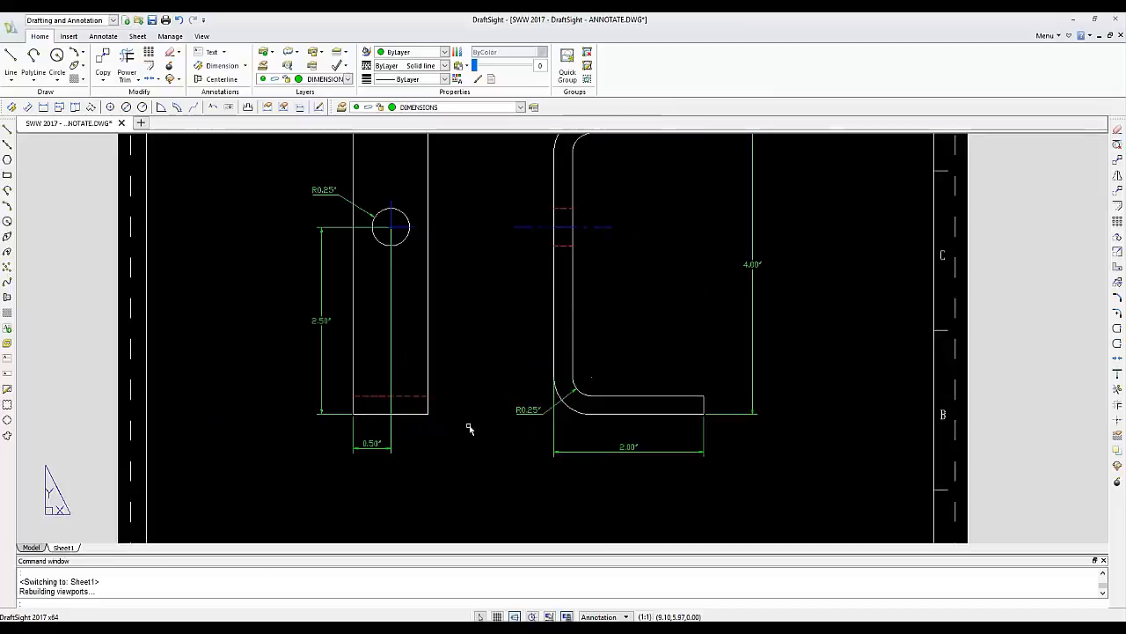
scroll(467, 428, down, 3)
middle_drag(480, 432, 497, 423)
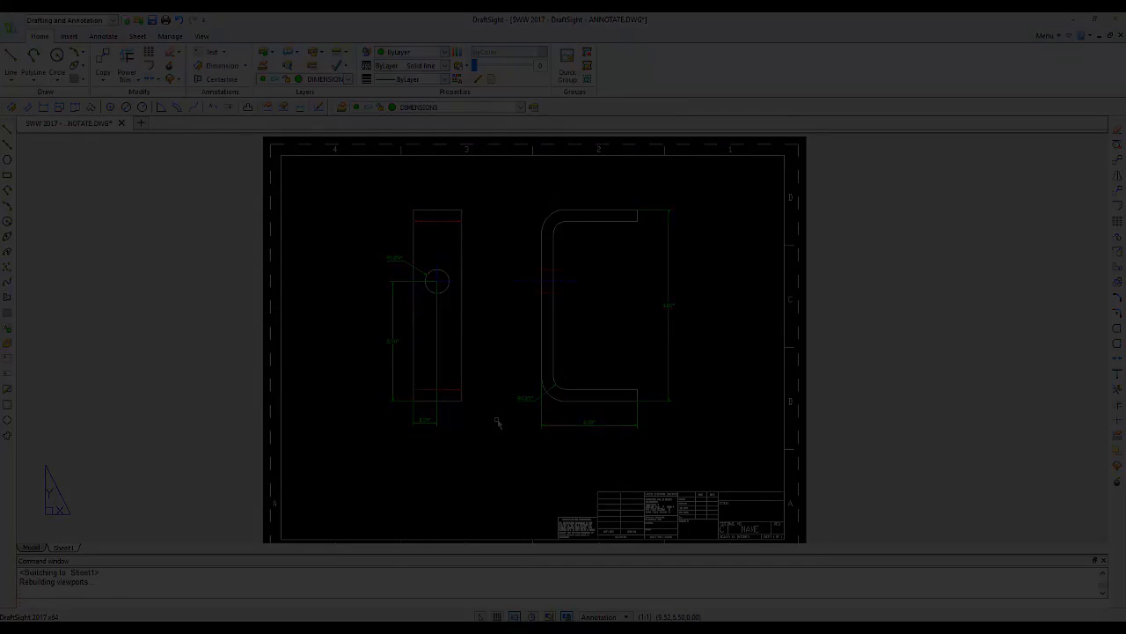